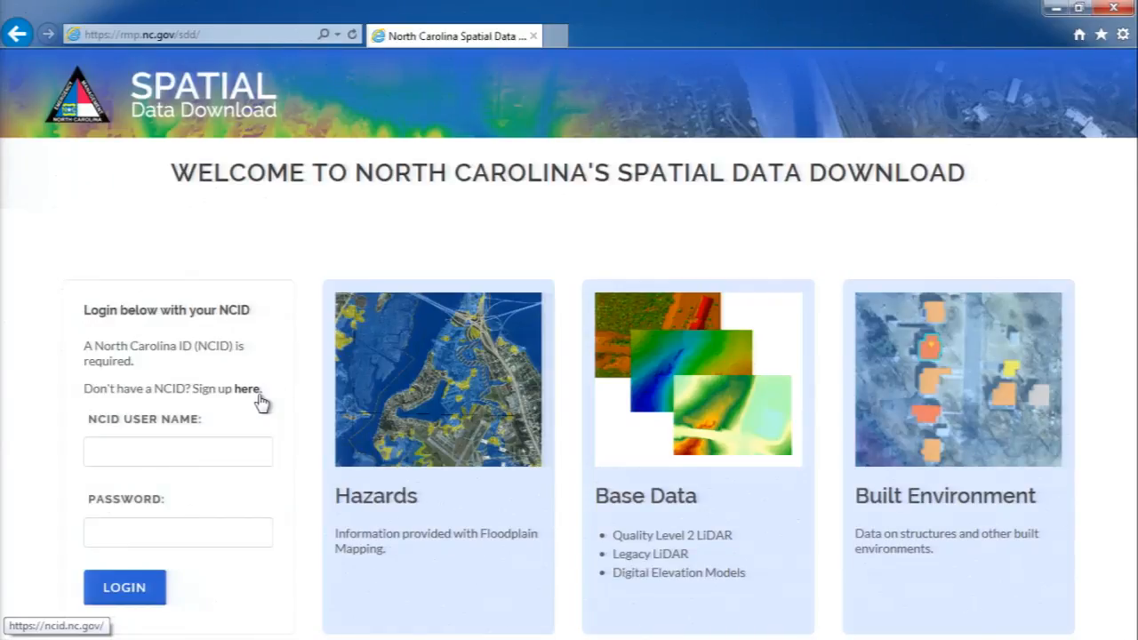
# Enter the NCID user name GISUser in the login form.
pyautogui.click(102, 451)
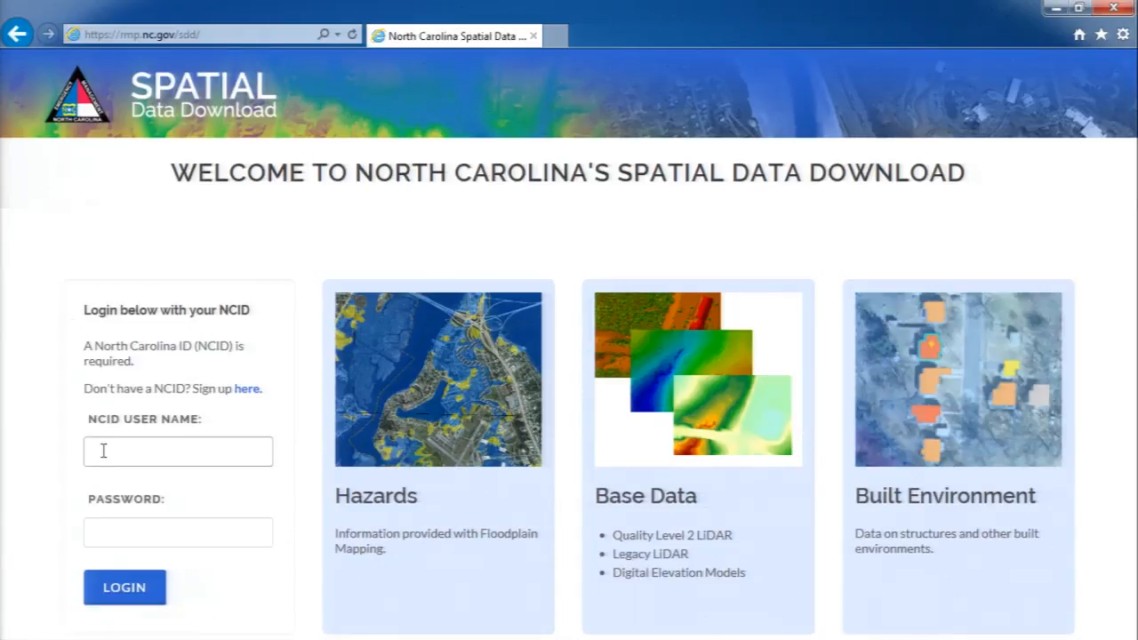
pyautogui.write('GSUser')
pyautogui.press('BackSpace')
pyautogui.press('BackSpace')
pyautogui.press('BackSpace')
pyautogui.press('BackSpace')
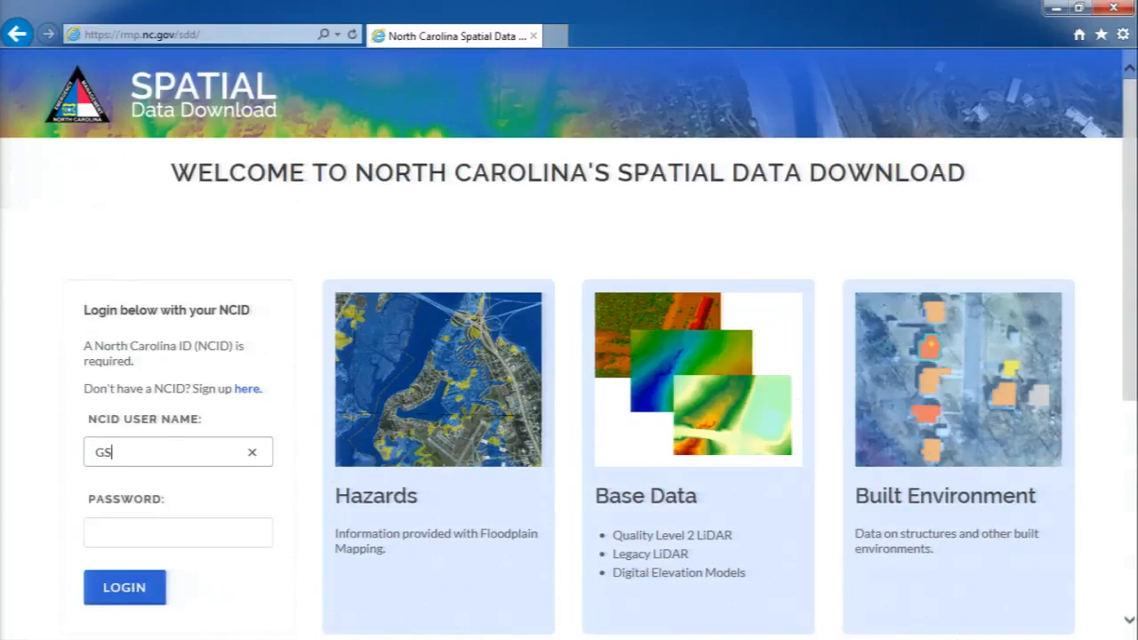
pyautogui.press('BackSpace')
pyautogui.write('ISUser')
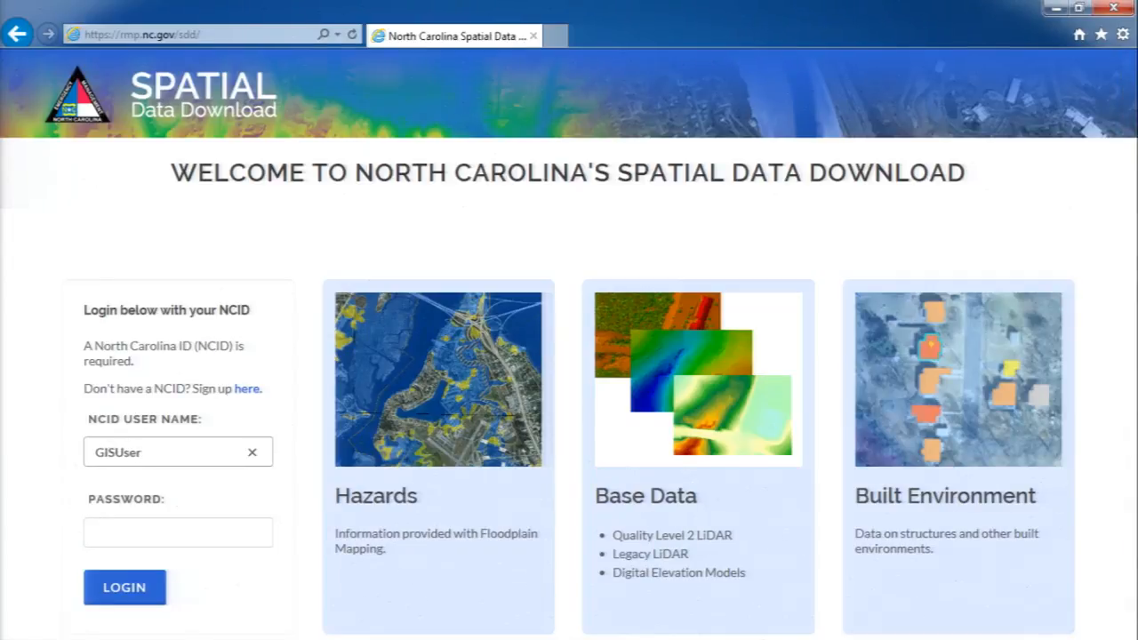
# Enter the account password, log in, and decline storing the password for this site.
pyautogui.click(98, 531)
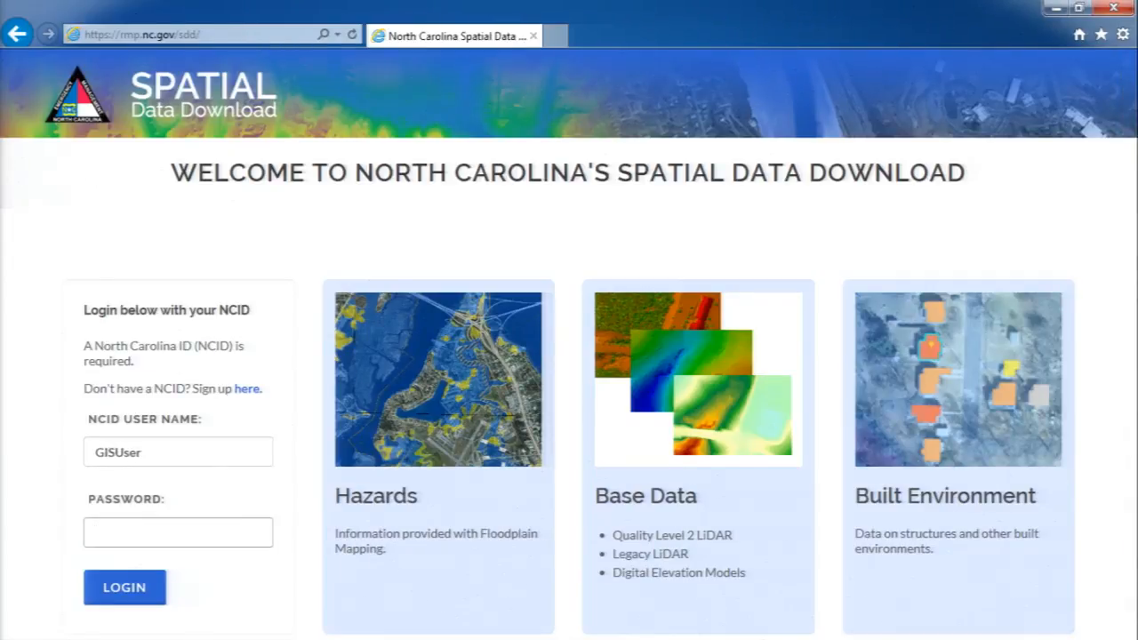
pyautogui.write('•••••••••')
pyautogui.press('Return')
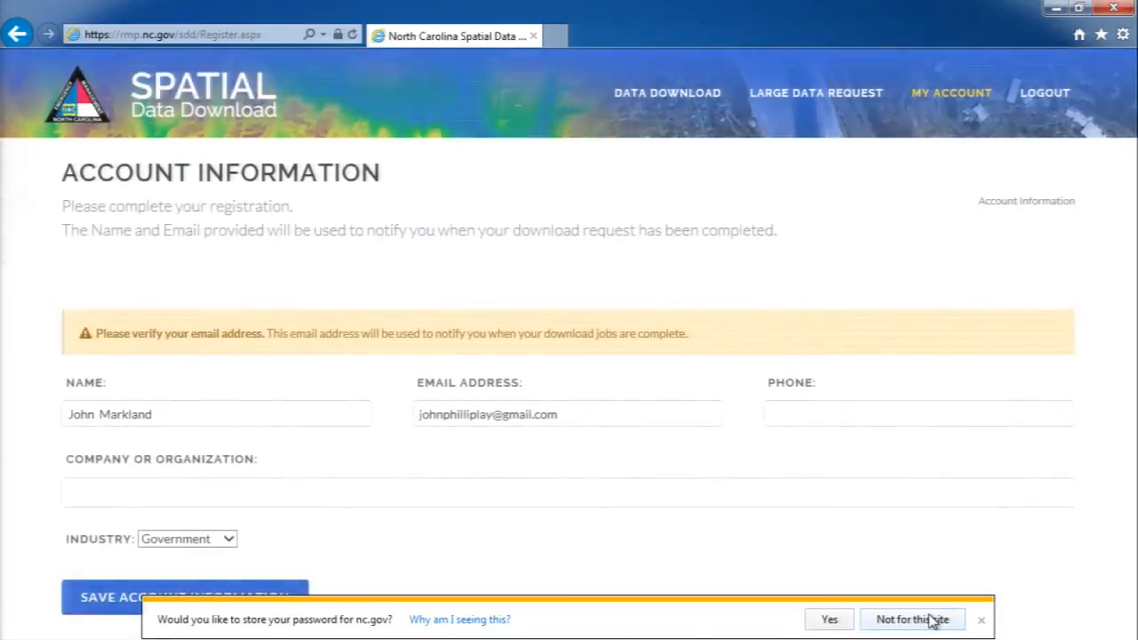
pyautogui.click(931, 620)
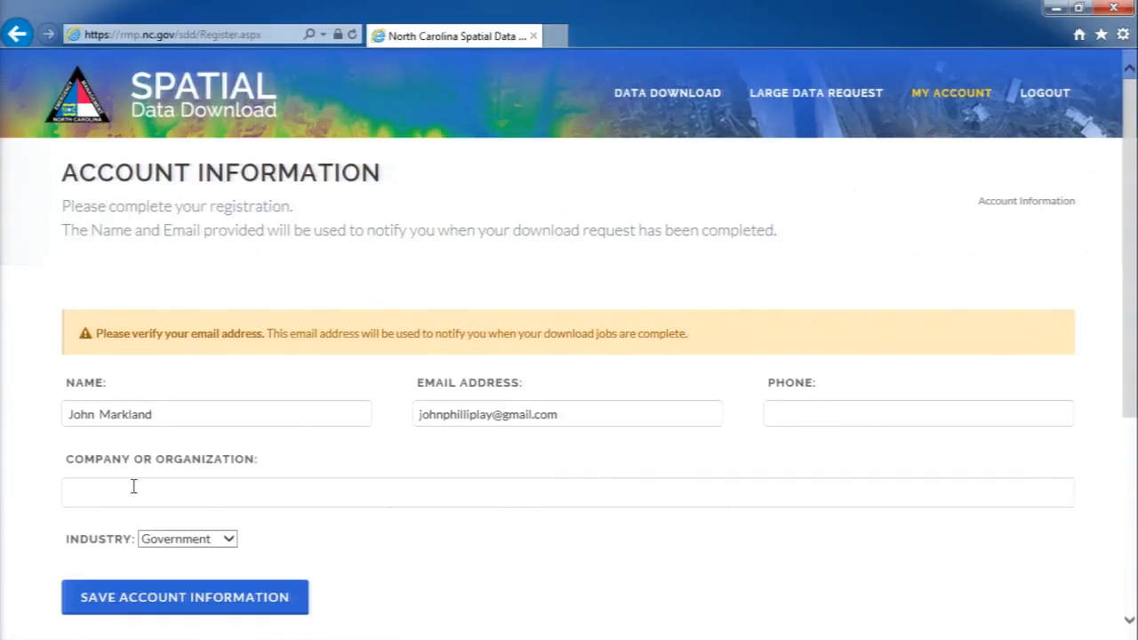
# Set the account's industry to Private Sector and save the account information.
pyautogui.click(233, 542)
pyautogui.click(233, 546)
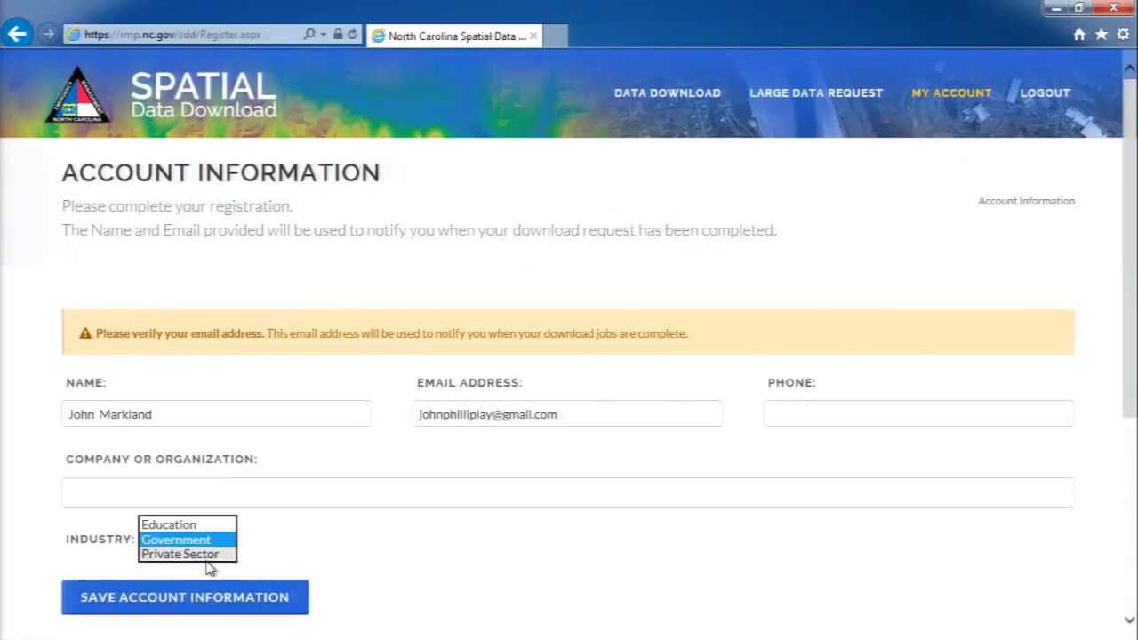
pyautogui.click(208, 555)
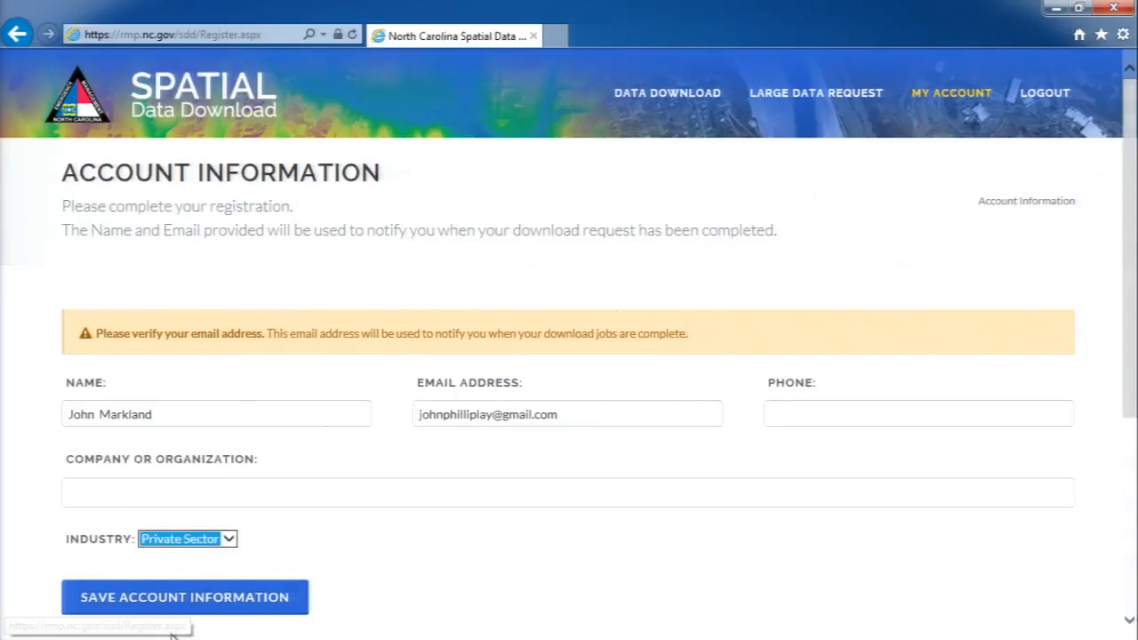
pyautogui.click(220, 597)
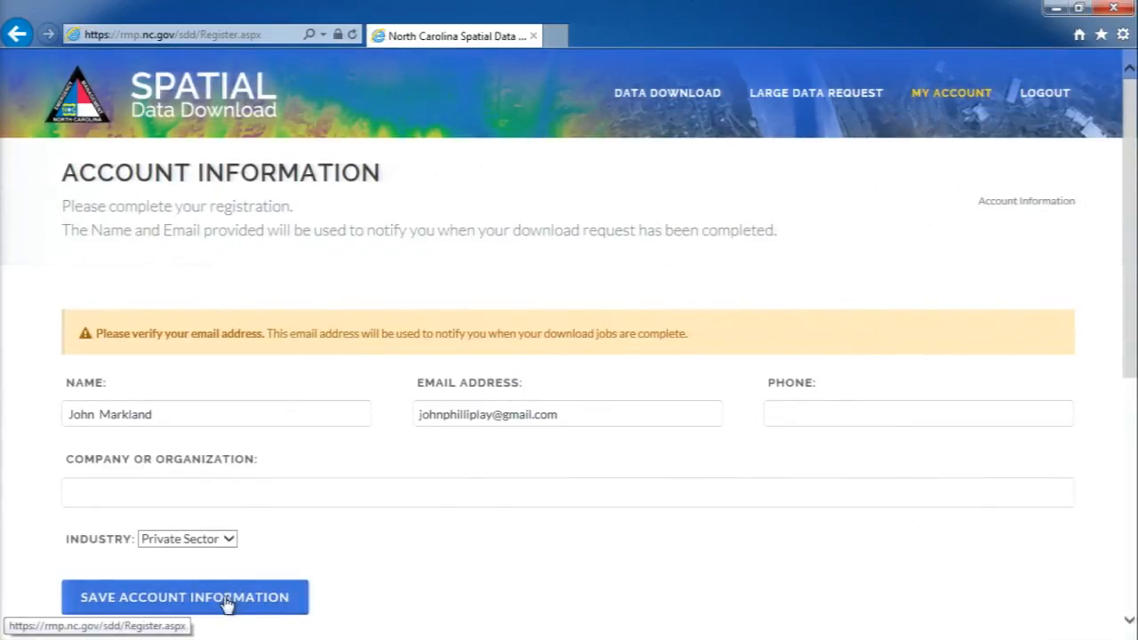
pyautogui.click(226, 604)
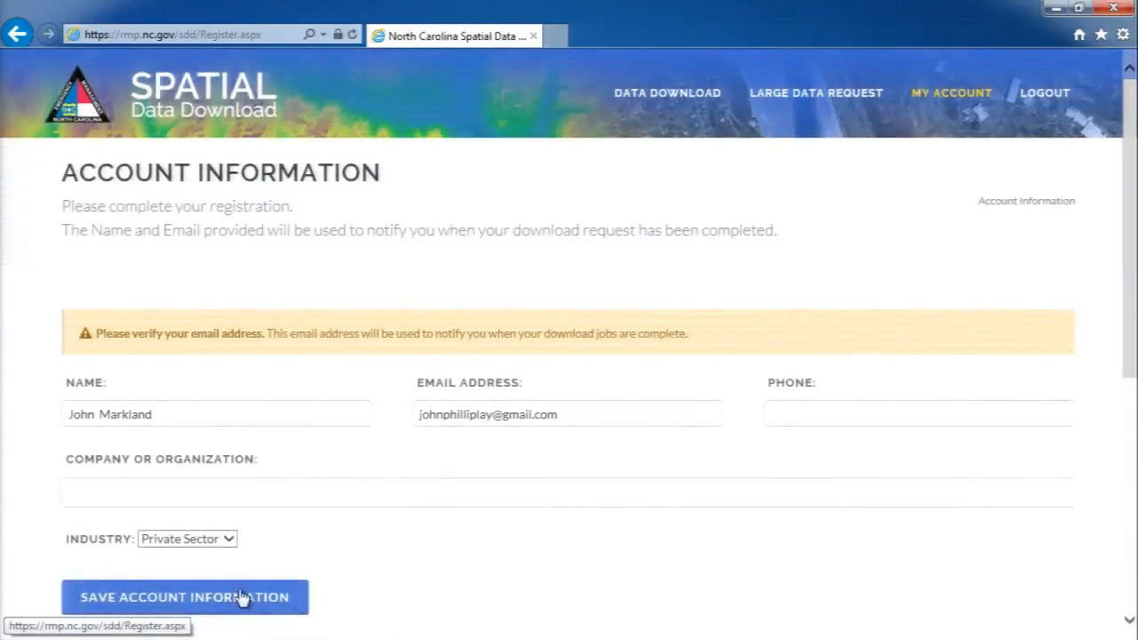
# Go to Data Download, look through the available Base Data types, and choose QL2 LiDAR.
pyautogui.click(671, 95)
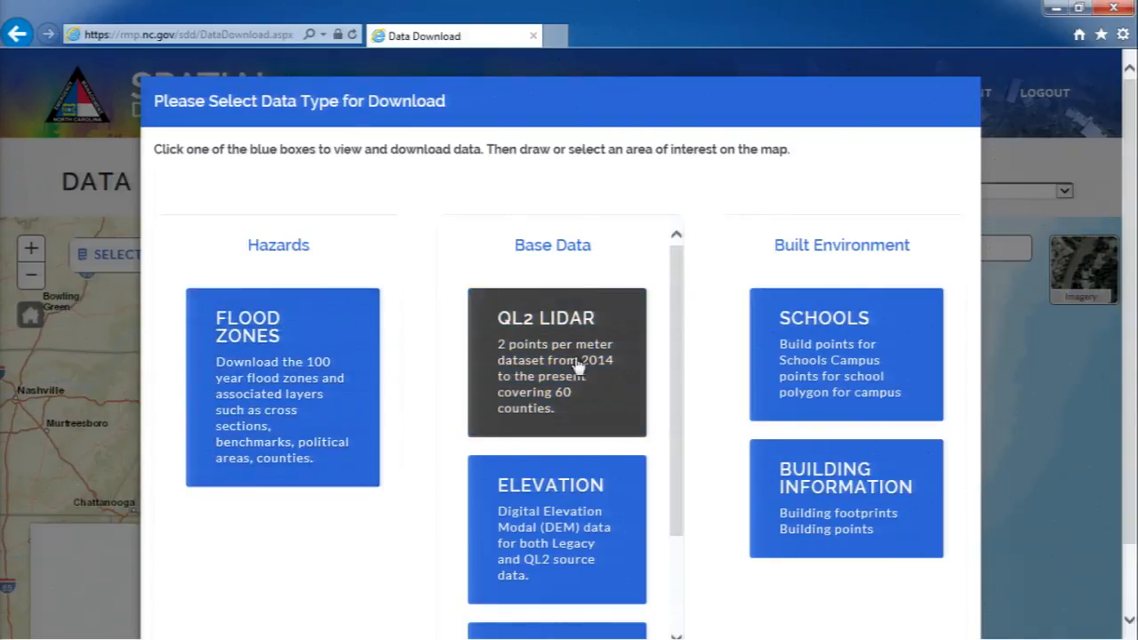
pyautogui.moveTo(674, 382); pyautogui.dragTo(622, 530)
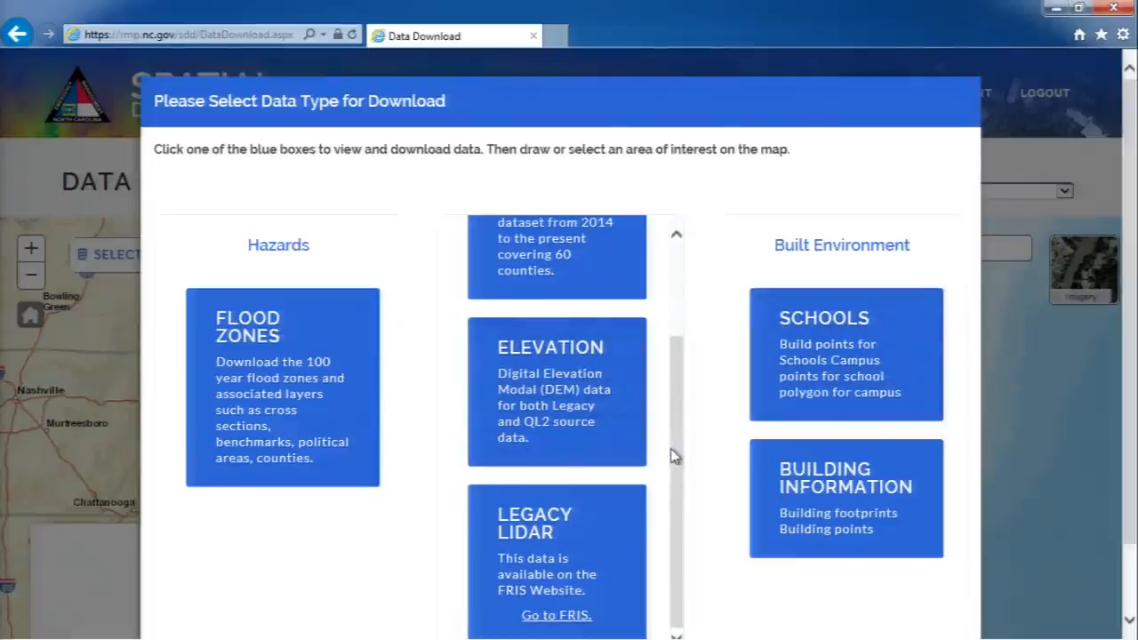
pyautogui.scroll(2, 685, 449)
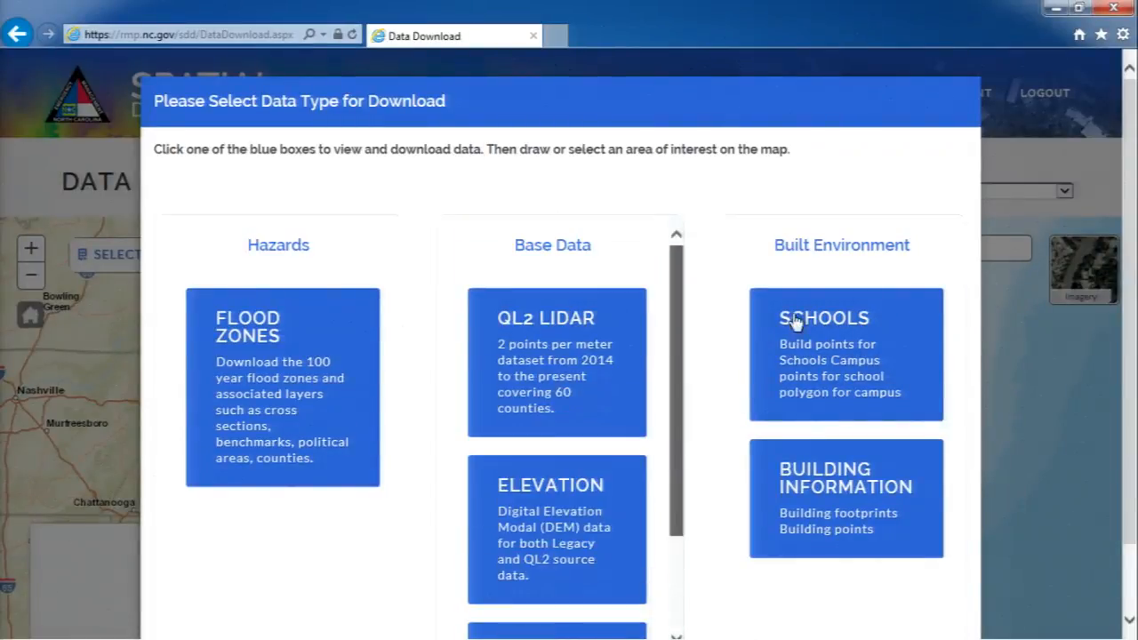
pyautogui.click(536, 397)
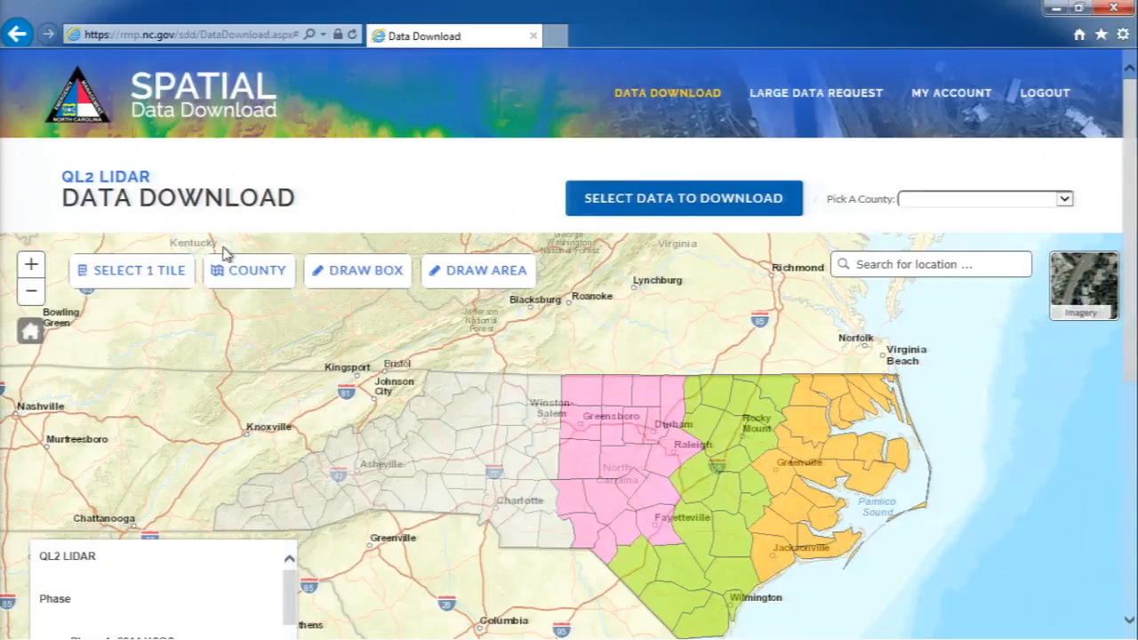
# Select a single tile southeast of Raleigh on the map and submit a LiDAR request for all classes.
pyautogui.click(179, 276)
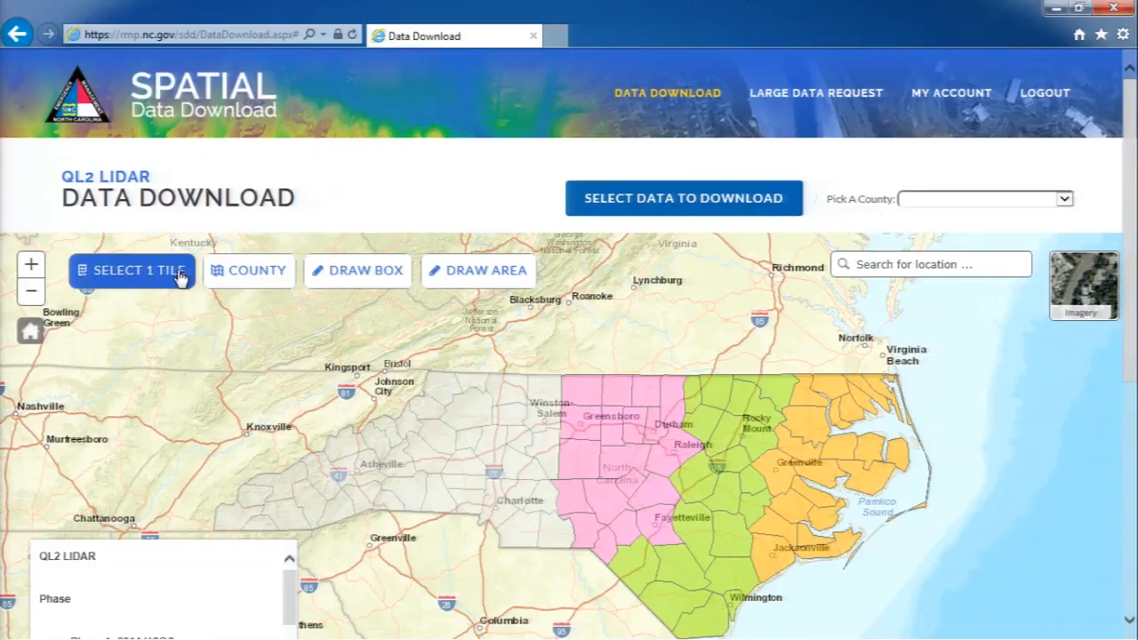
pyautogui.click(729, 474)
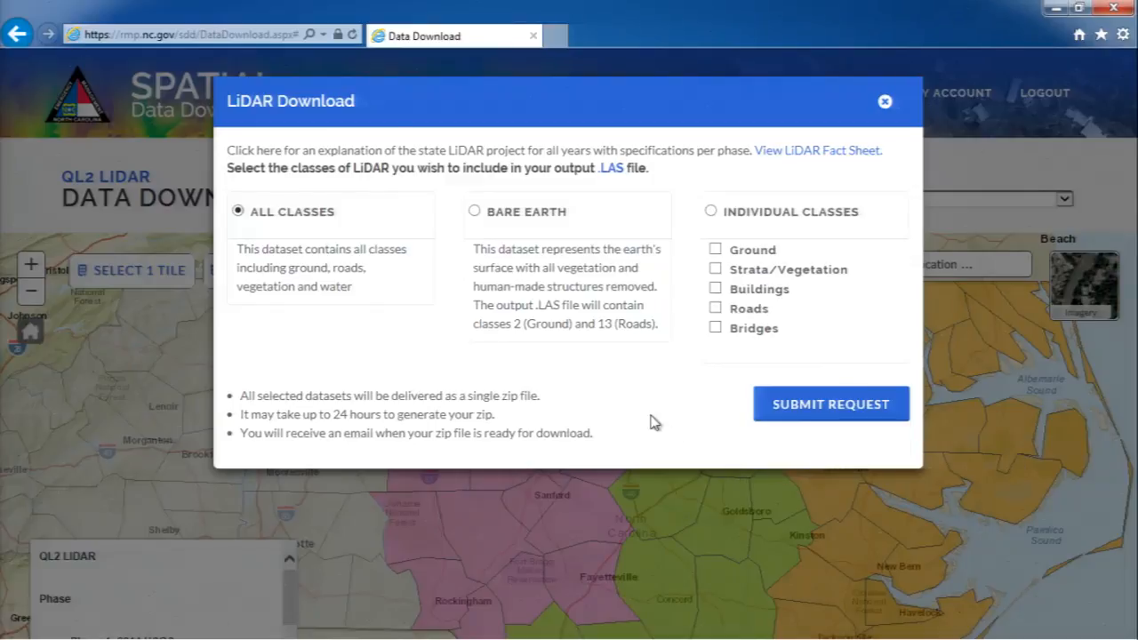
pyautogui.click(791, 410)
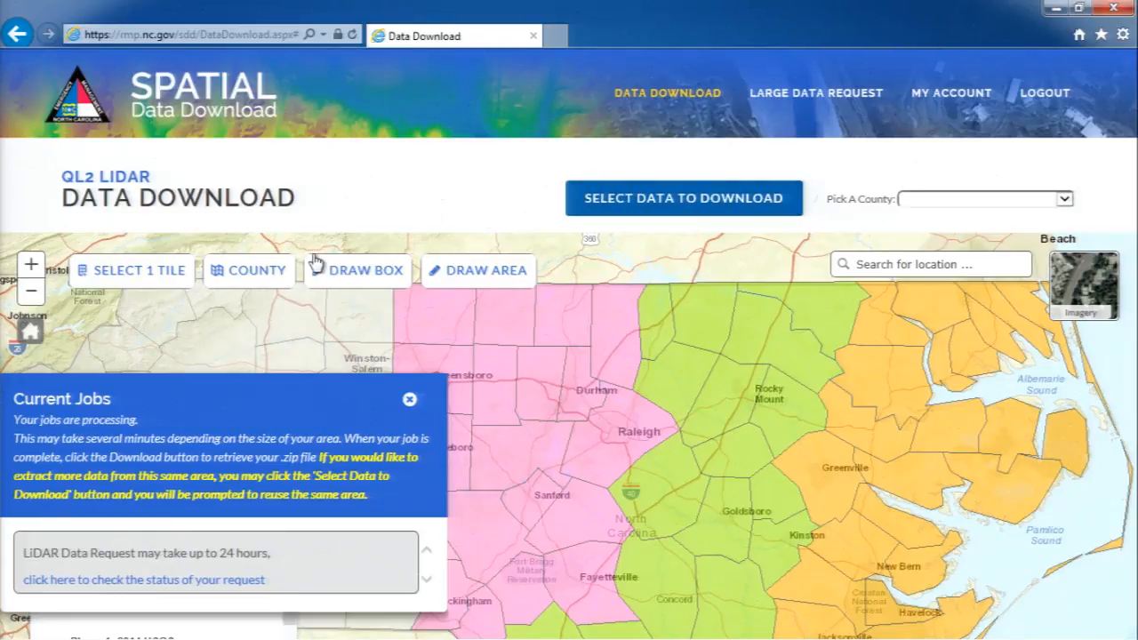
# Try to select a large rectangular area covering Raven Rock State Park for QL2 LiDAR download.
pyautogui.click(367, 273)
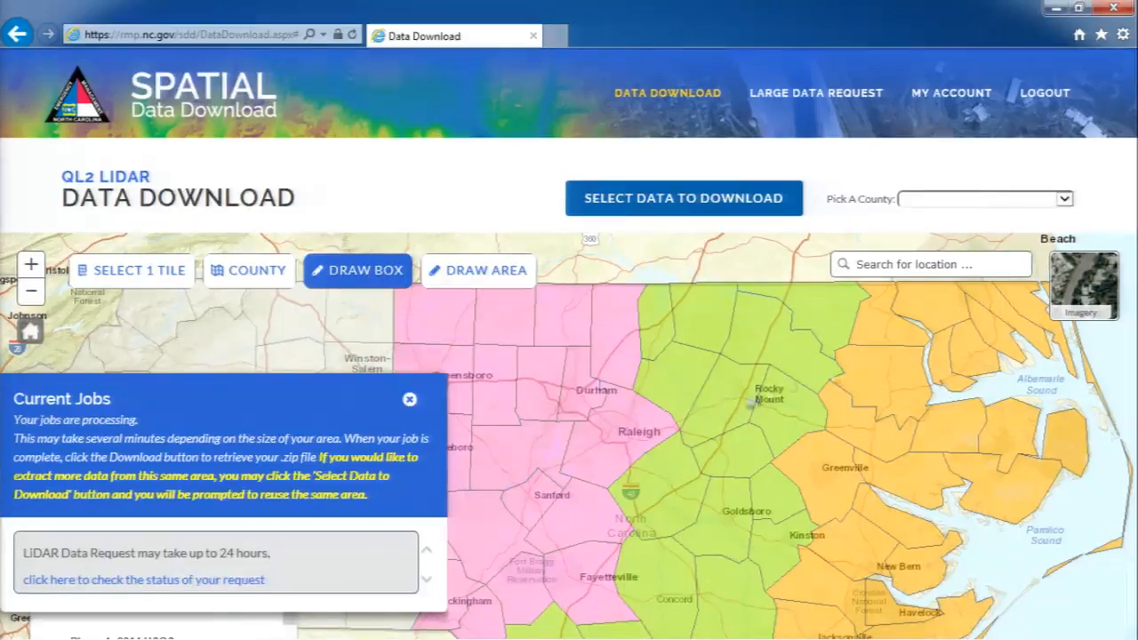
pyautogui.click(32, 265)
pyautogui.click(32, 265)
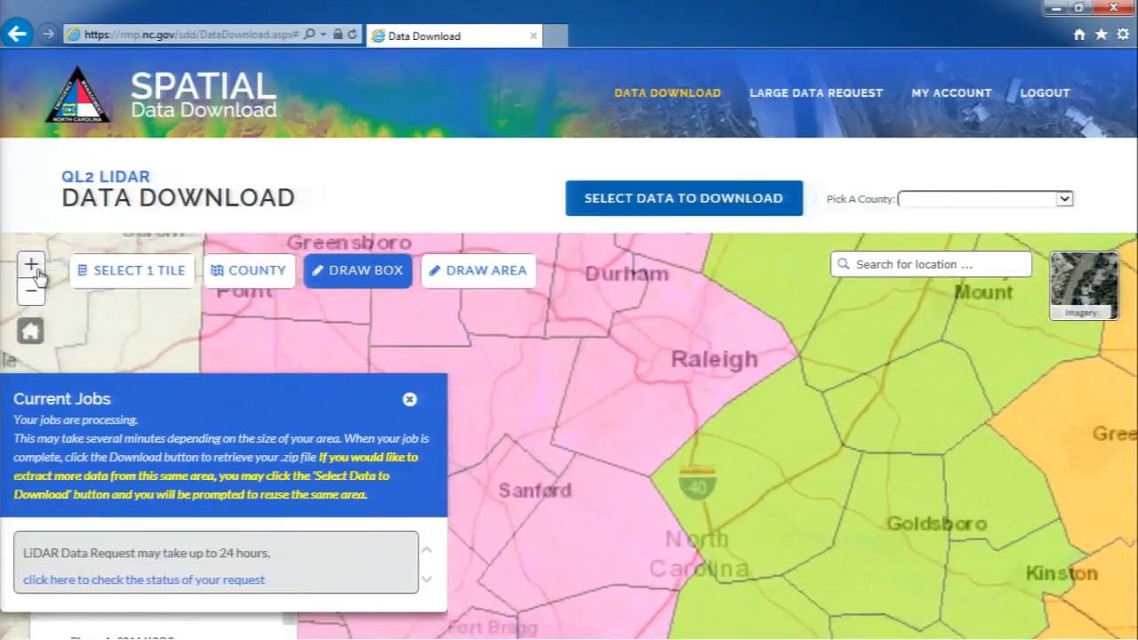
pyautogui.click(32, 265)
pyautogui.click(32, 265)
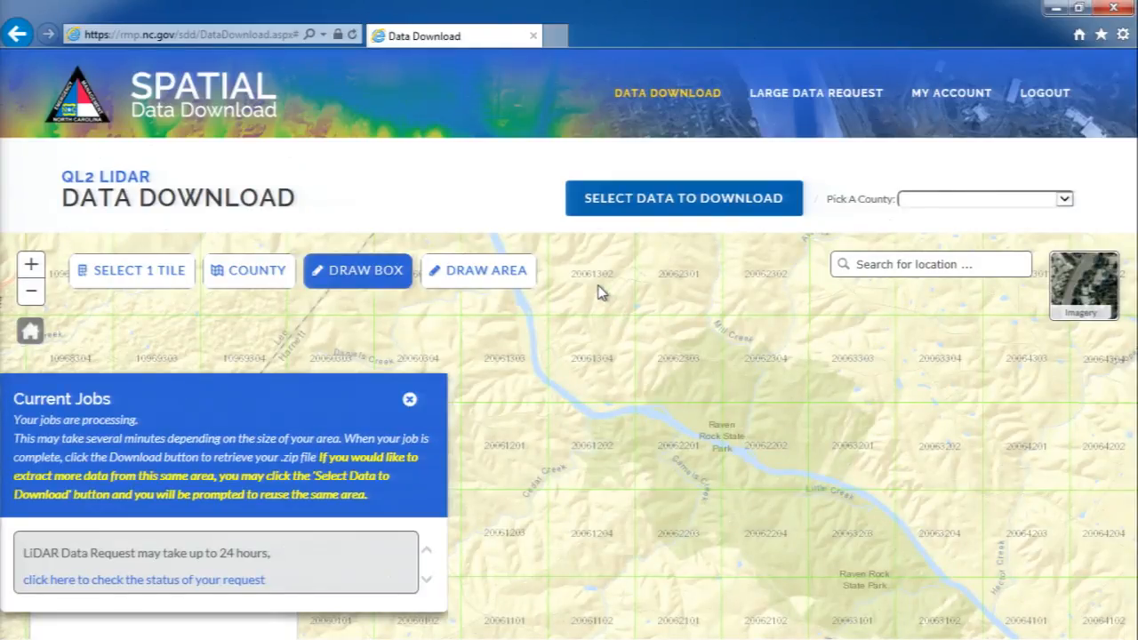
pyautogui.moveTo(598, 291)
pyautogui.mouseDown()
pyautogui.moveTo(717, 391)
pyautogui.moveTo(962, 637)
pyautogui.moveTo(1070, 589)
pyautogui.moveTo(1137, 639)
pyautogui.moveTo(1137, 624)
pyautogui.mouseUp()
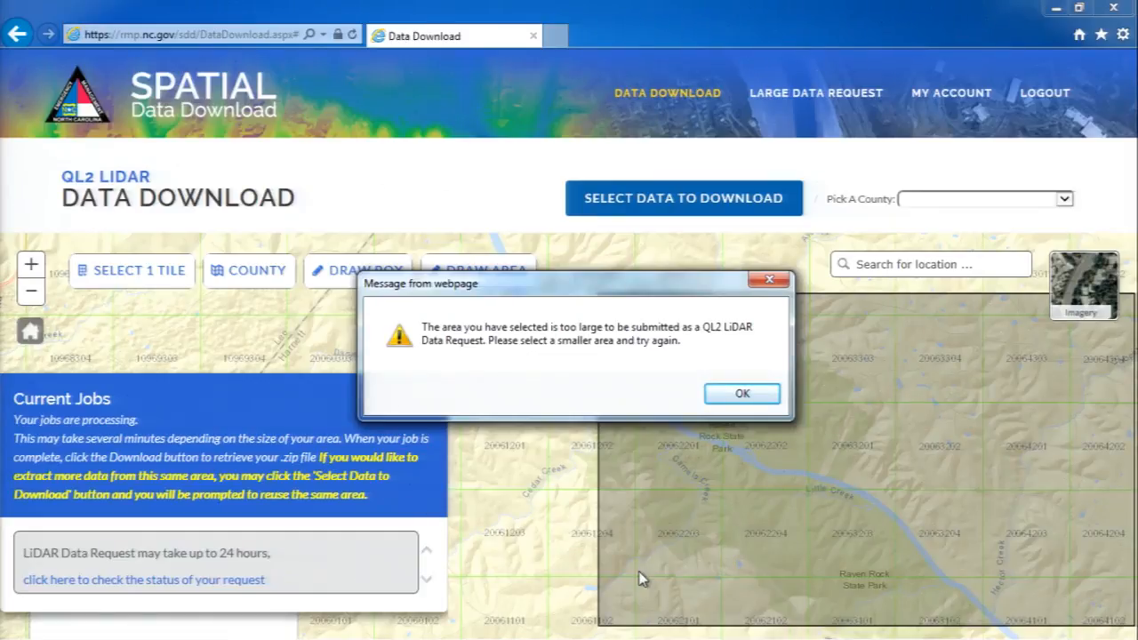
pyautogui.click(738, 394)
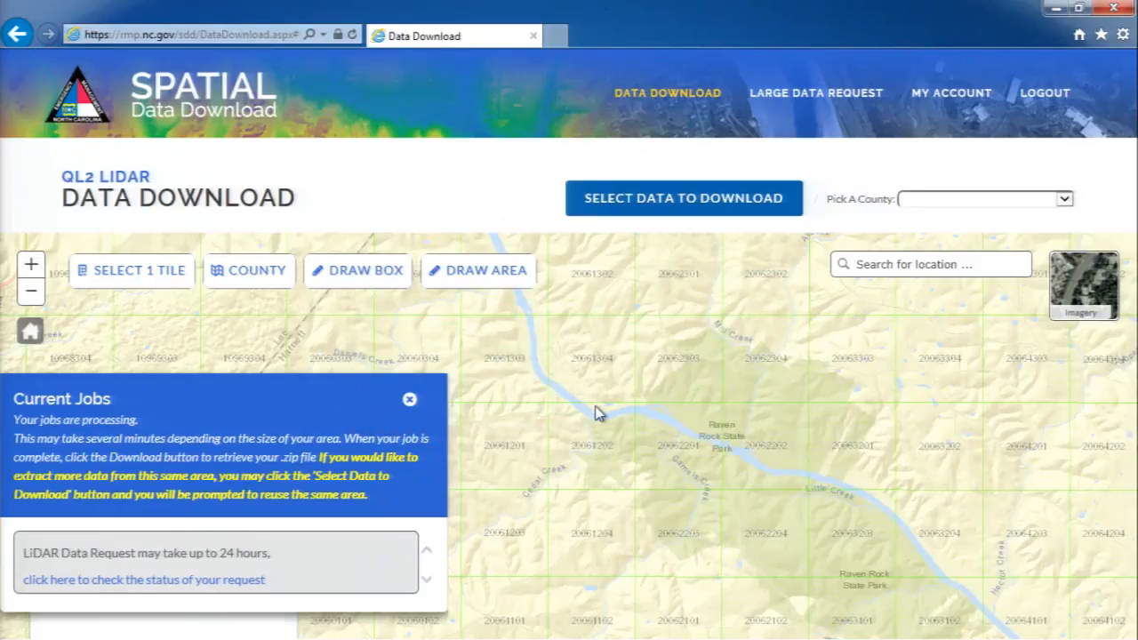
# Draw a small rectangular area of interest over Camels Creek, just south of the Raven Rock State Park label.
pyautogui.moveTo(600, 396)
pyautogui.mouseDown()
pyautogui.moveTo(718, 424)
pyautogui.moveTo(658, 368)
pyautogui.mouseUp()
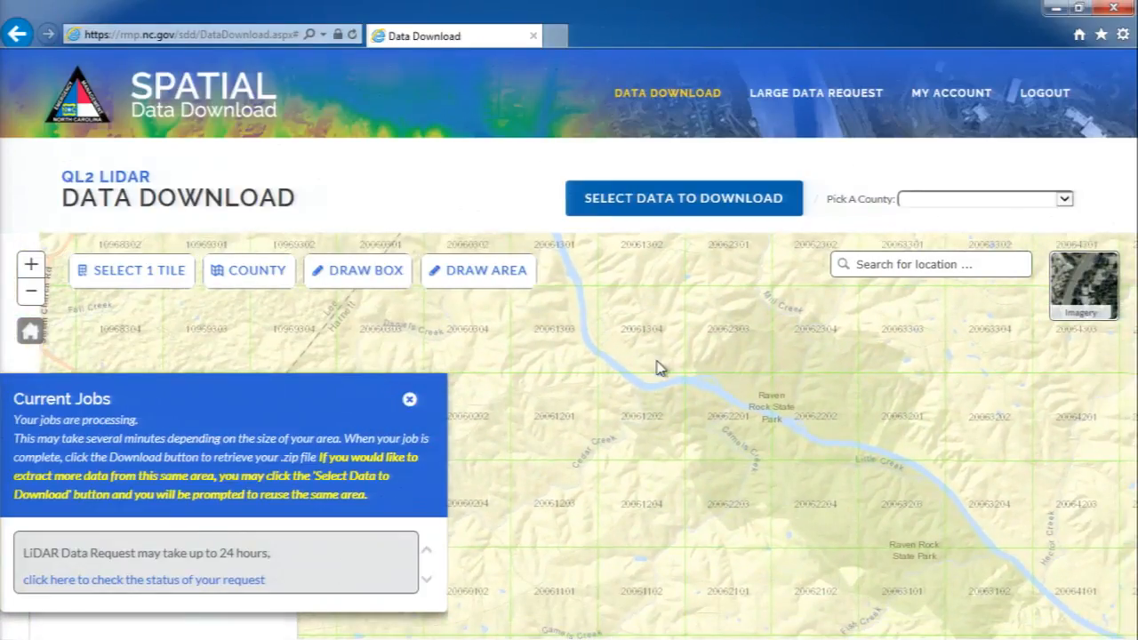
pyautogui.click(368, 271)
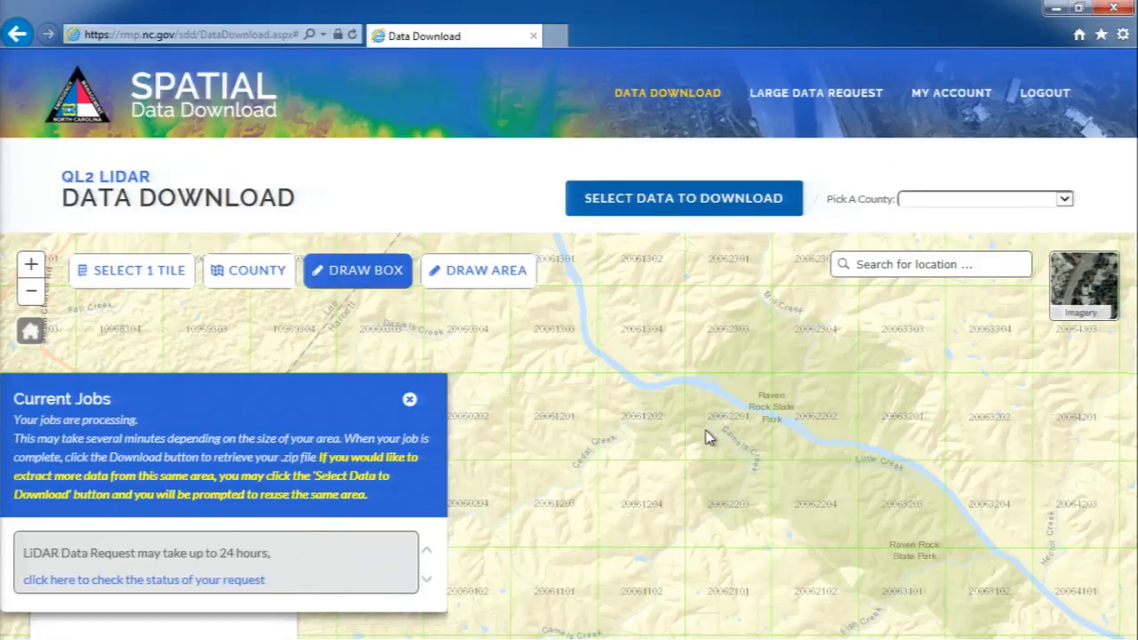
pyautogui.moveTo(710, 436)
pyautogui.mouseDown()
pyautogui.moveTo(770, 488)
pyautogui.moveTo(811, 490)
pyautogui.mouseUp()
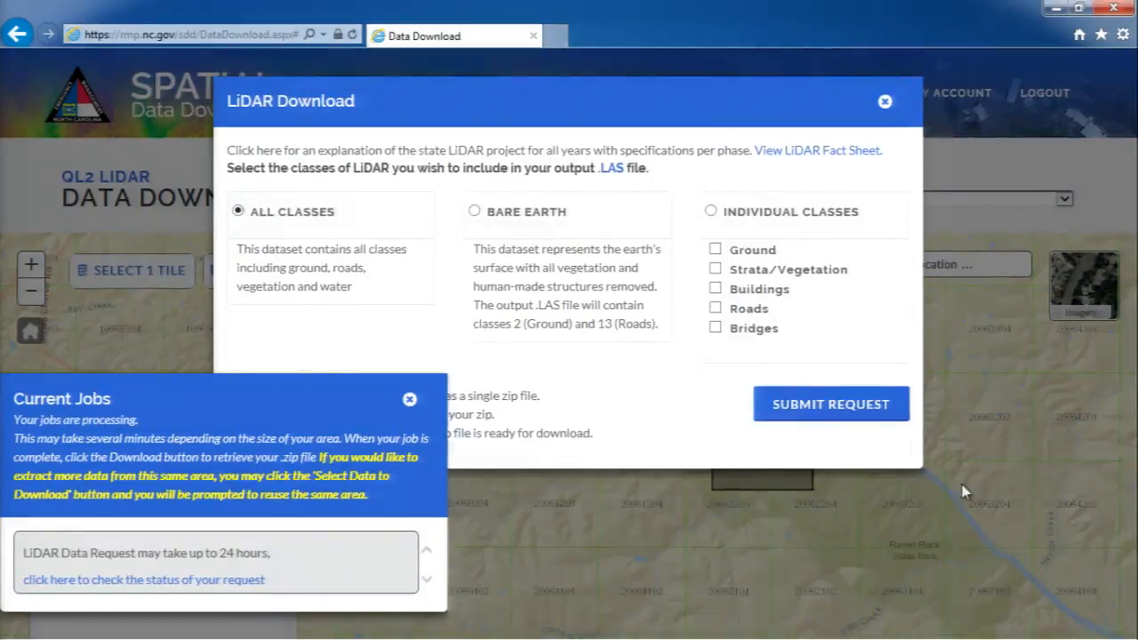
# Submit the LiDAR request for this area with only the individual classes Ground and Roads.
pyautogui.click(712, 212)
pyautogui.click(715, 249)
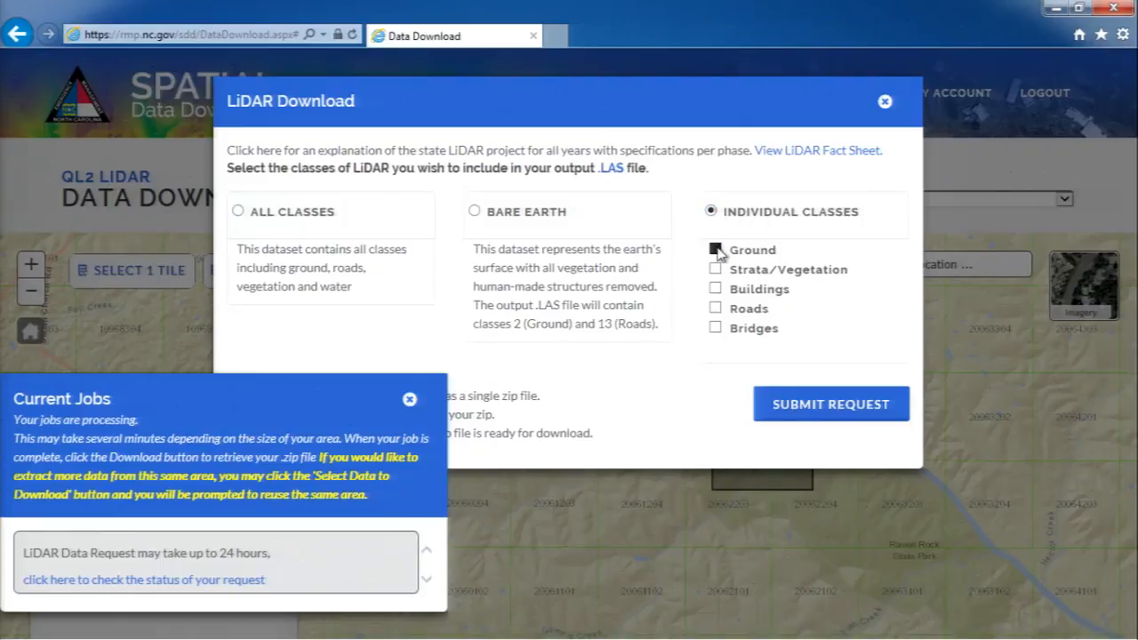
pyautogui.click(716, 308)
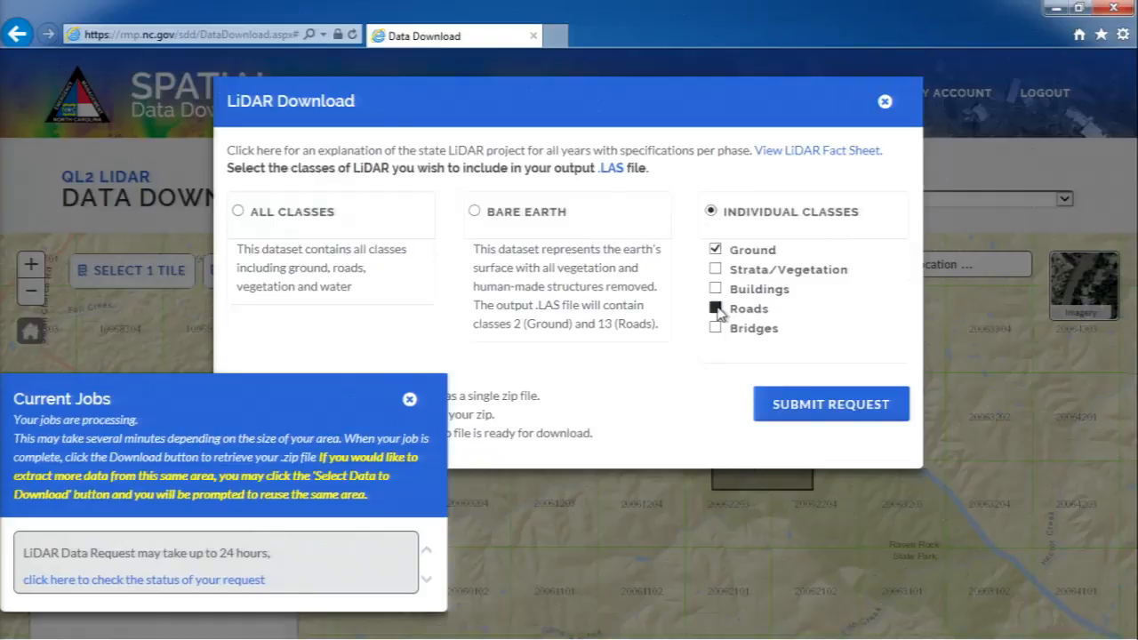
pyautogui.click(818, 406)
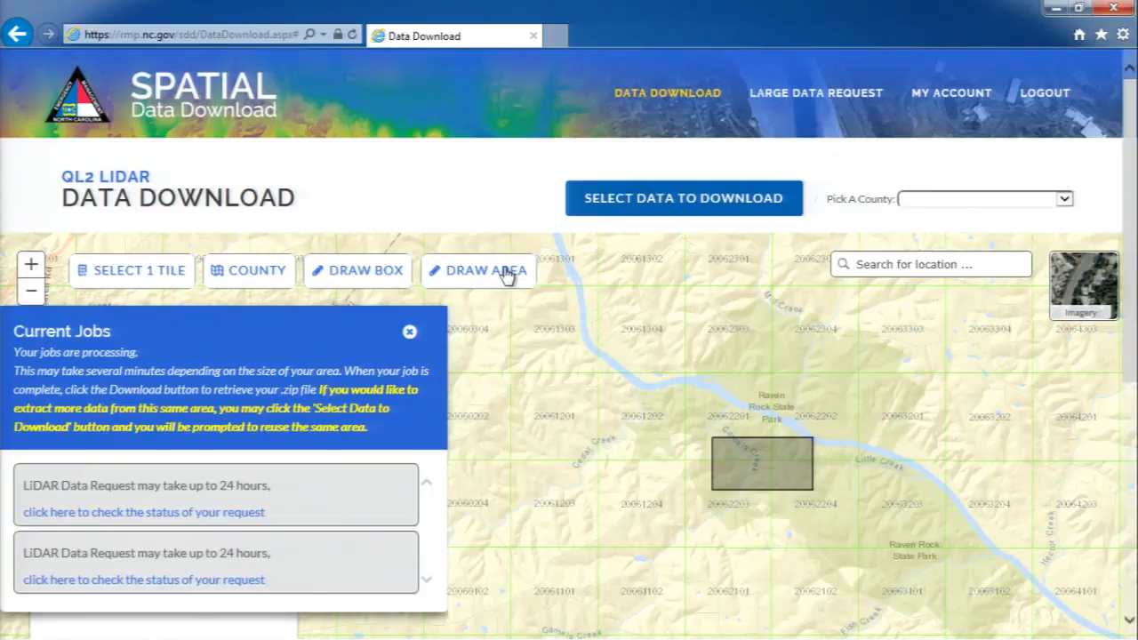
pyautogui.click(678, 205)
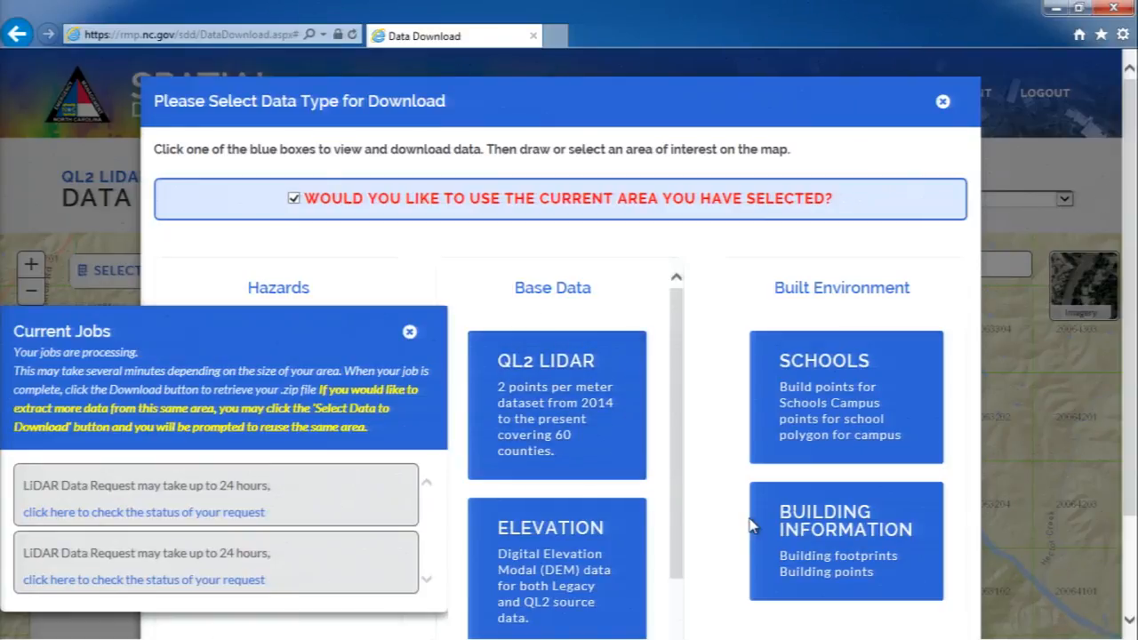
pyautogui.click(826, 416)
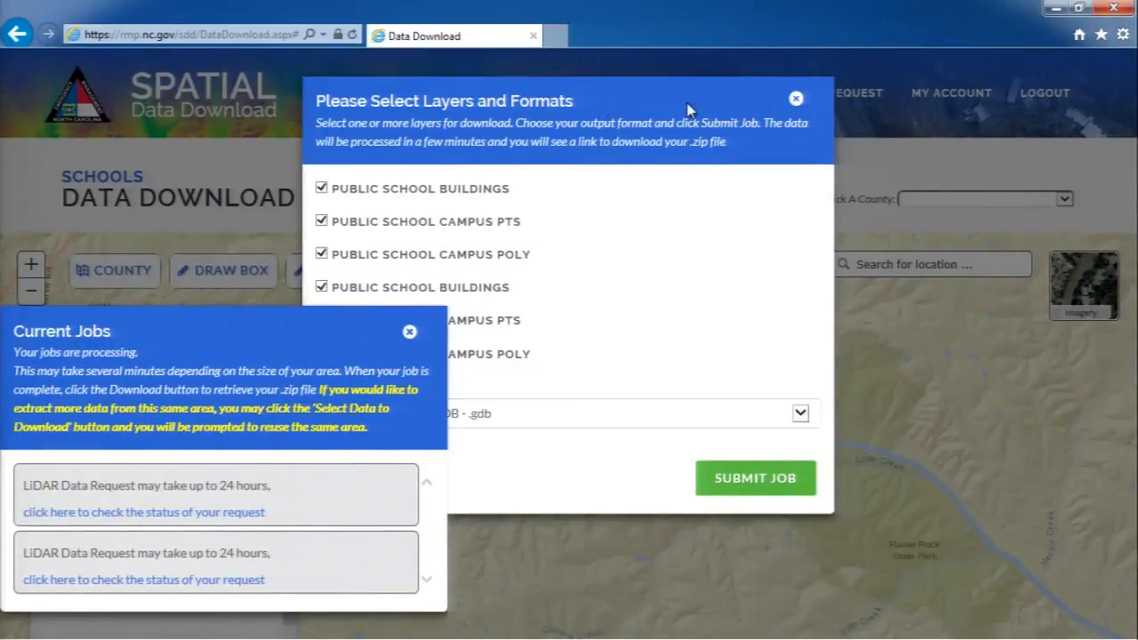
pyautogui.click(846, 138)
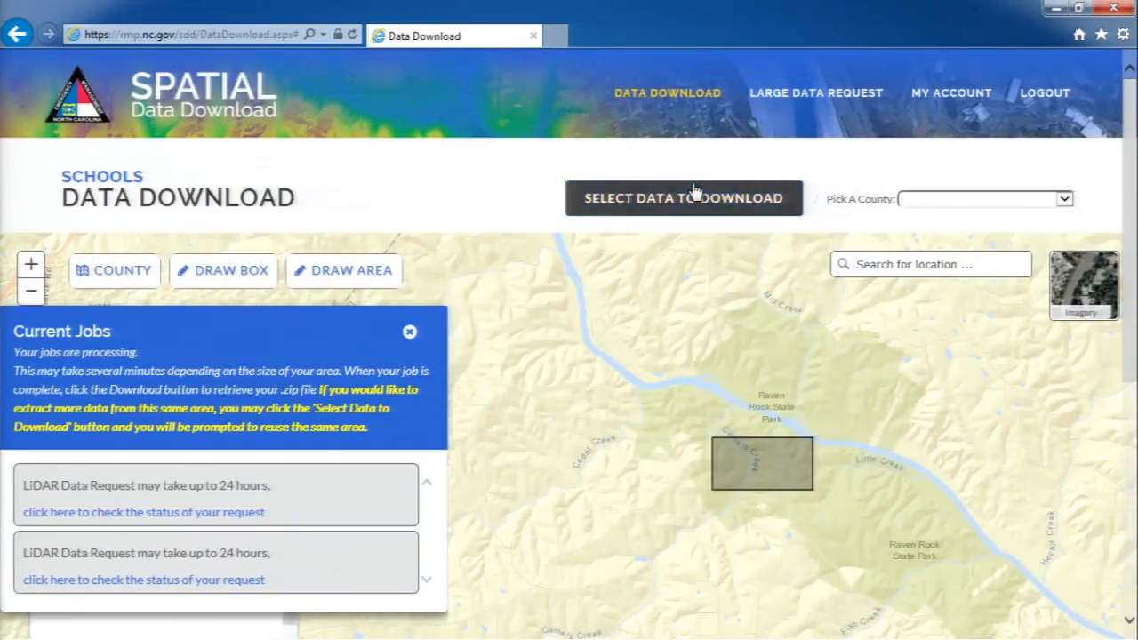
# Request Schools data for the current area near Raven Rock State Park, with all layers included, in File Geodatabase format.
pyautogui.click(413, 335)
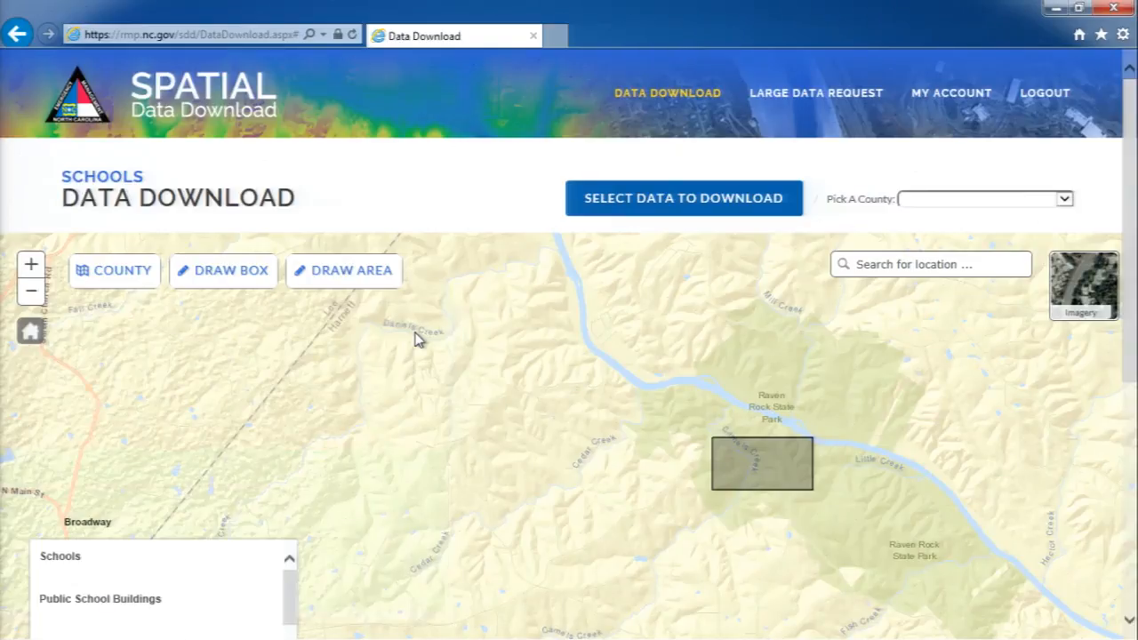
pyautogui.click(684, 212)
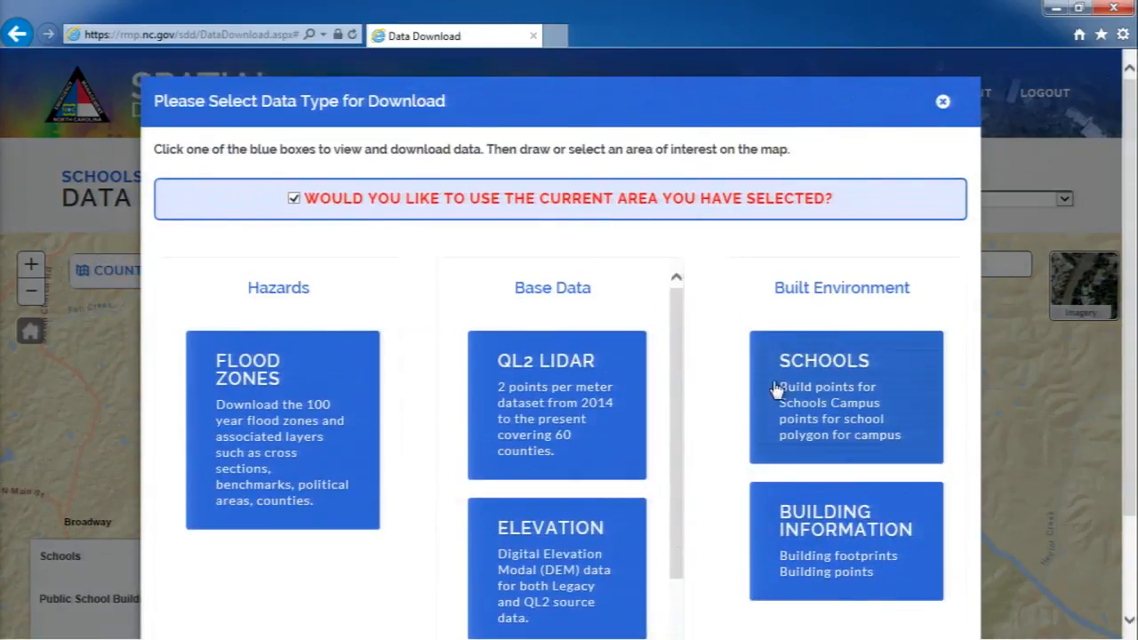
pyautogui.click(776, 391)
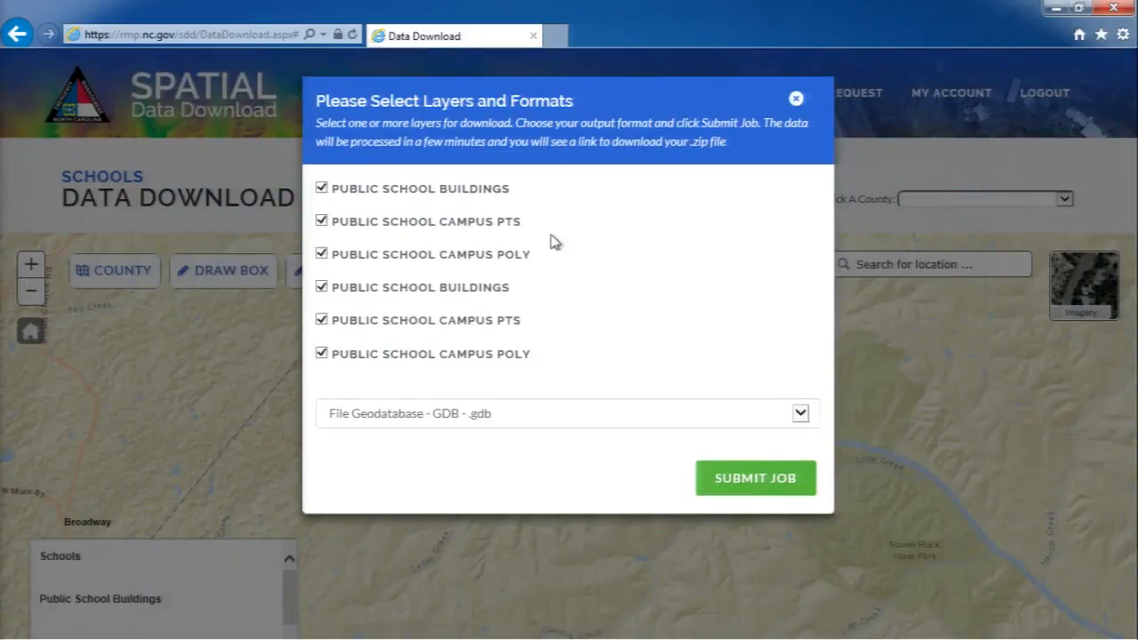
pyautogui.click(801, 414)
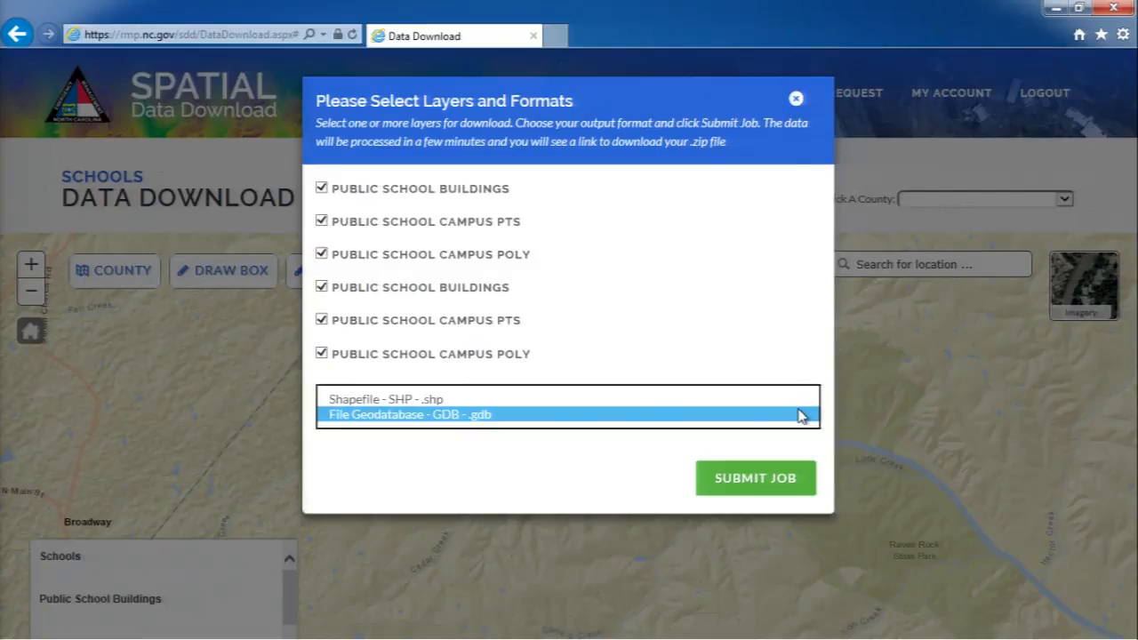
pyautogui.click(747, 484)
pyautogui.click(748, 480)
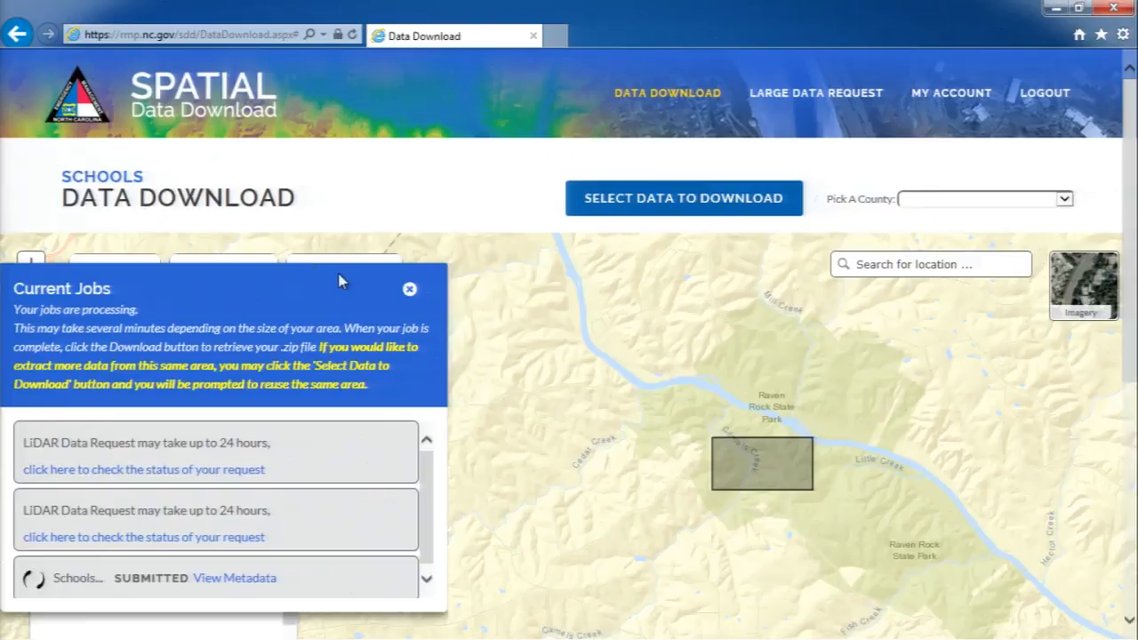
pyautogui.click(410, 291)
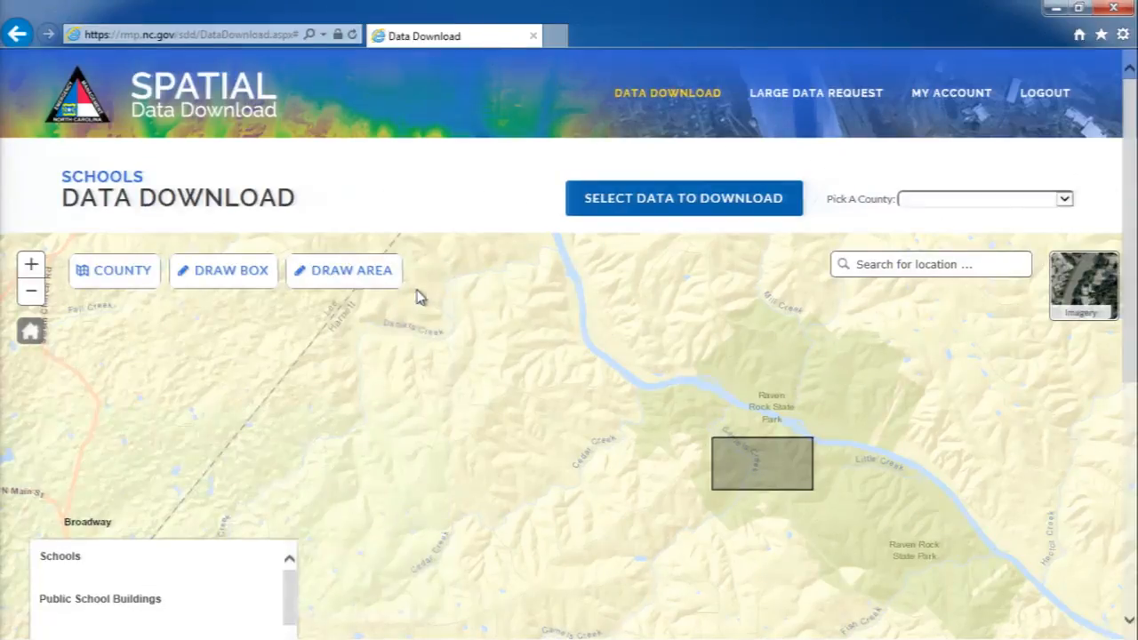
# Draw a freehand area across the river northwest of the Raven Rock State Park label without submitting it, and check the countywide Schools option.
pyautogui.click(327, 275)
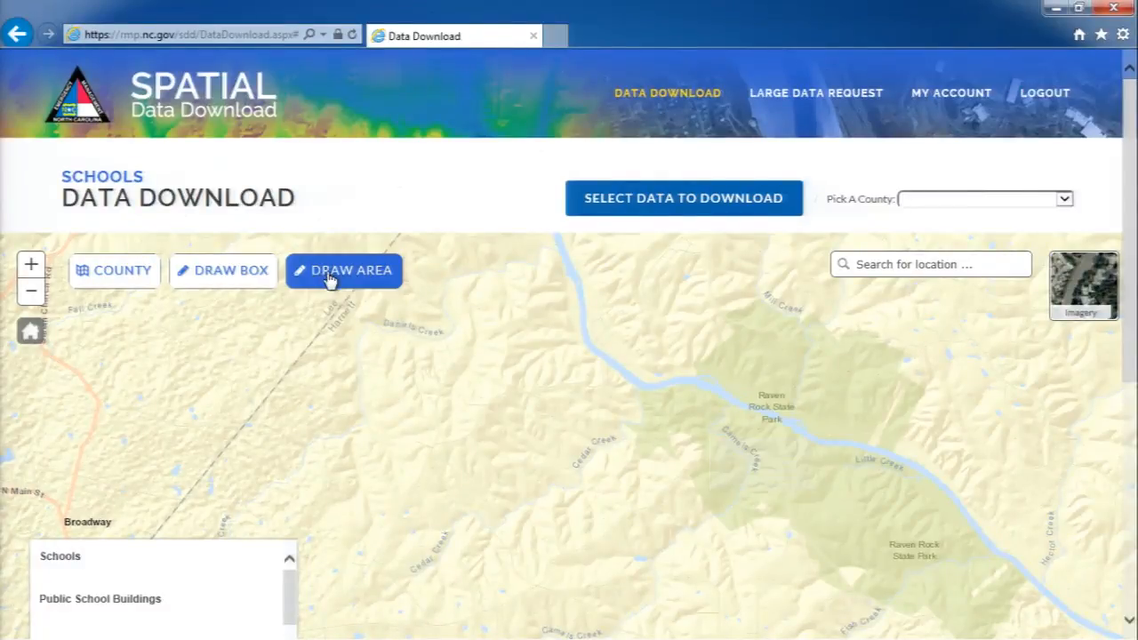
pyautogui.moveTo(694, 350)
pyautogui.mouseDown()
pyautogui.moveTo(643, 371)
pyautogui.moveTo(644, 386)
pyautogui.moveTo(716, 393)
pyautogui.moveTo(763, 335)
pyautogui.moveTo(737, 318)
pyautogui.moveTo(703, 320)
pyautogui.mouseUp()
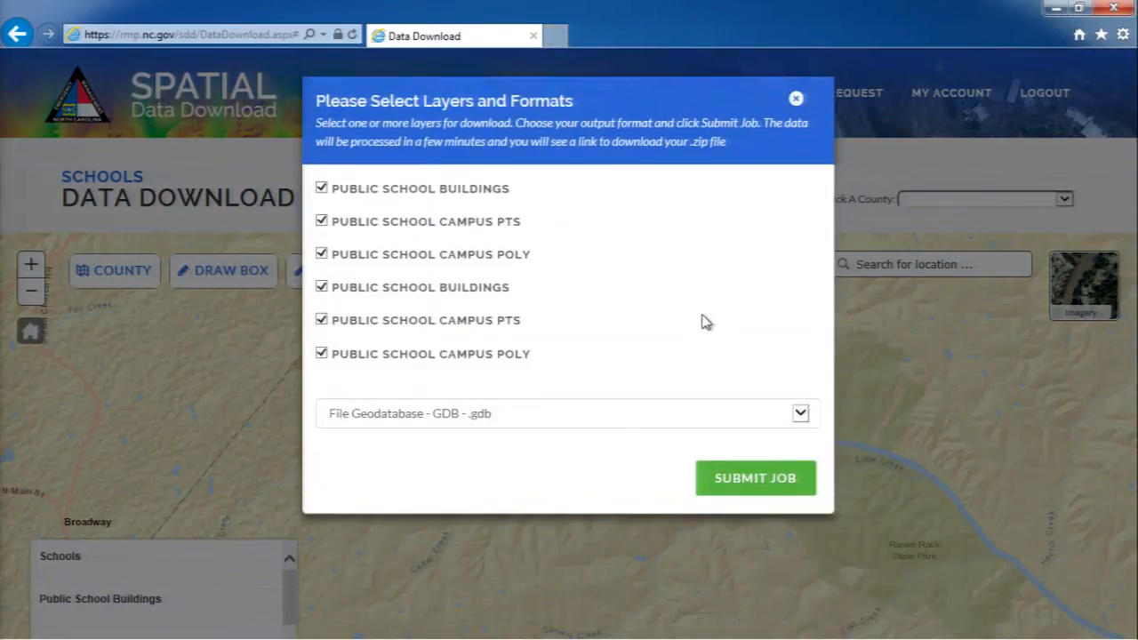
pyautogui.click(804, 104)
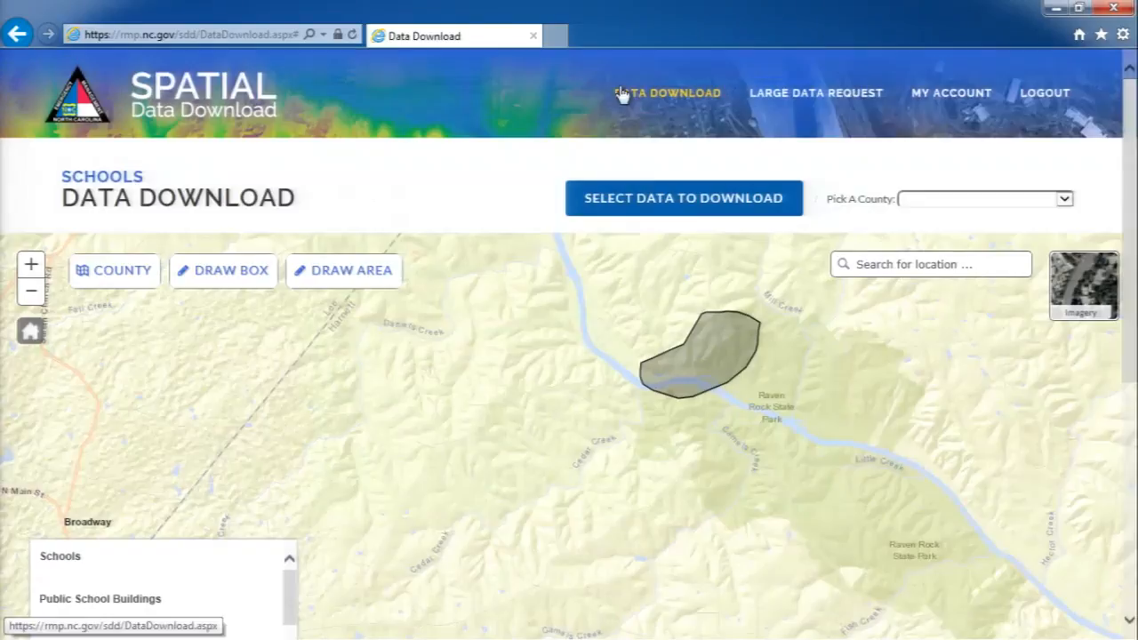
pyautogui.click(100, 282)
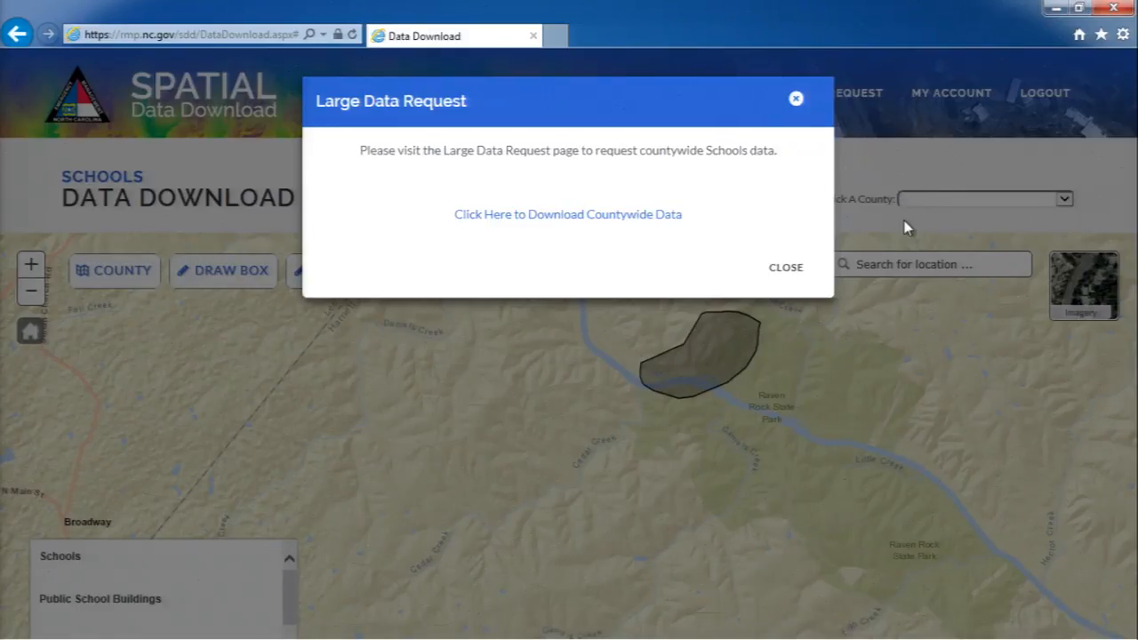
pyautogui.click(783, 272)
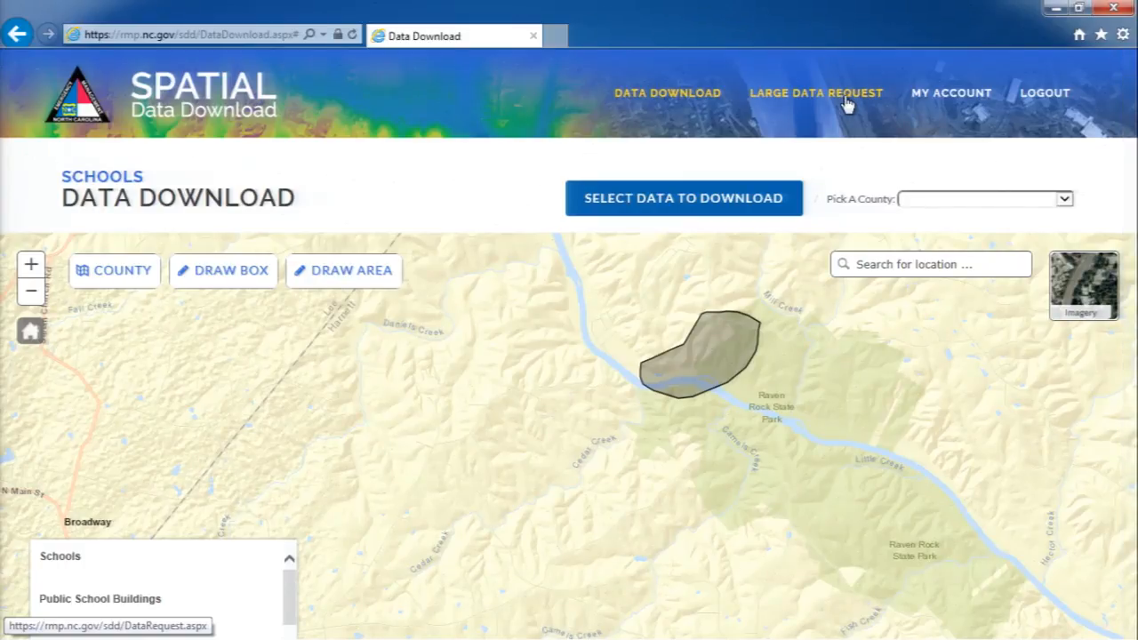
# Open the Large Data Request form and add Alamance to the requested areas.
pyautogui.click(847, 105)
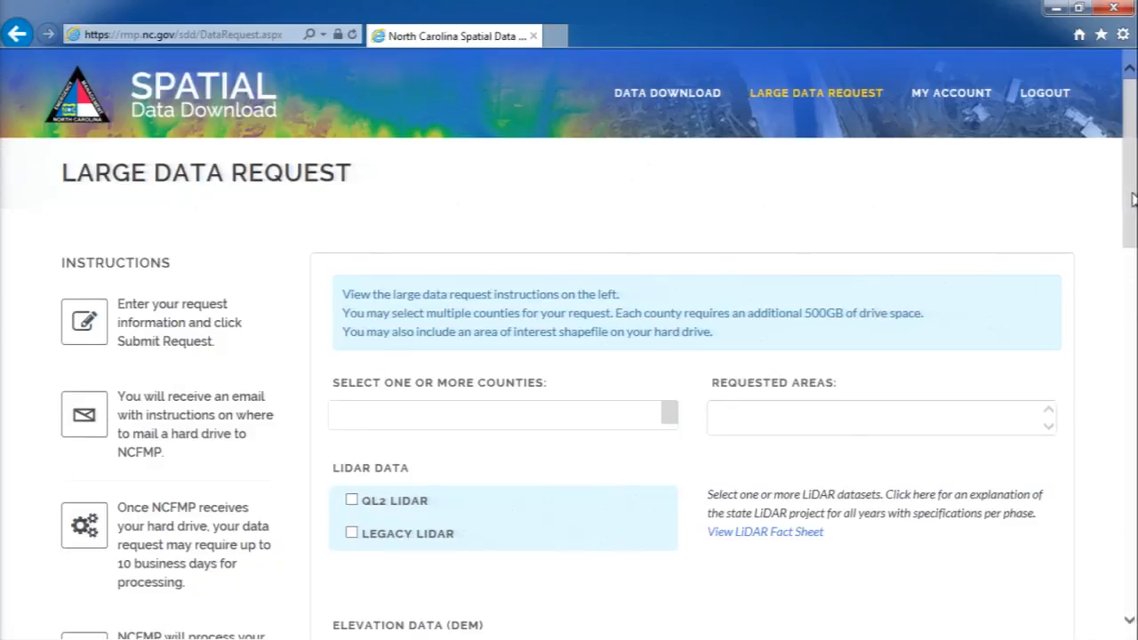
pyautogui.moveTo(1131, 200); pyautogui.dragTo(1127, 256)
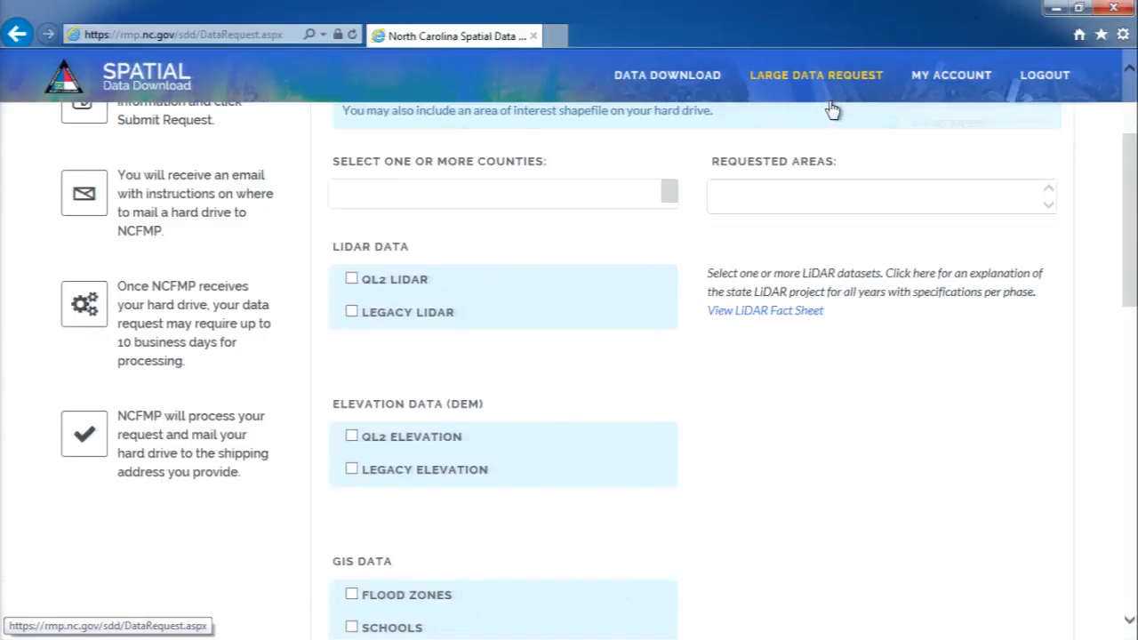
pyautogui.click(664, 202)
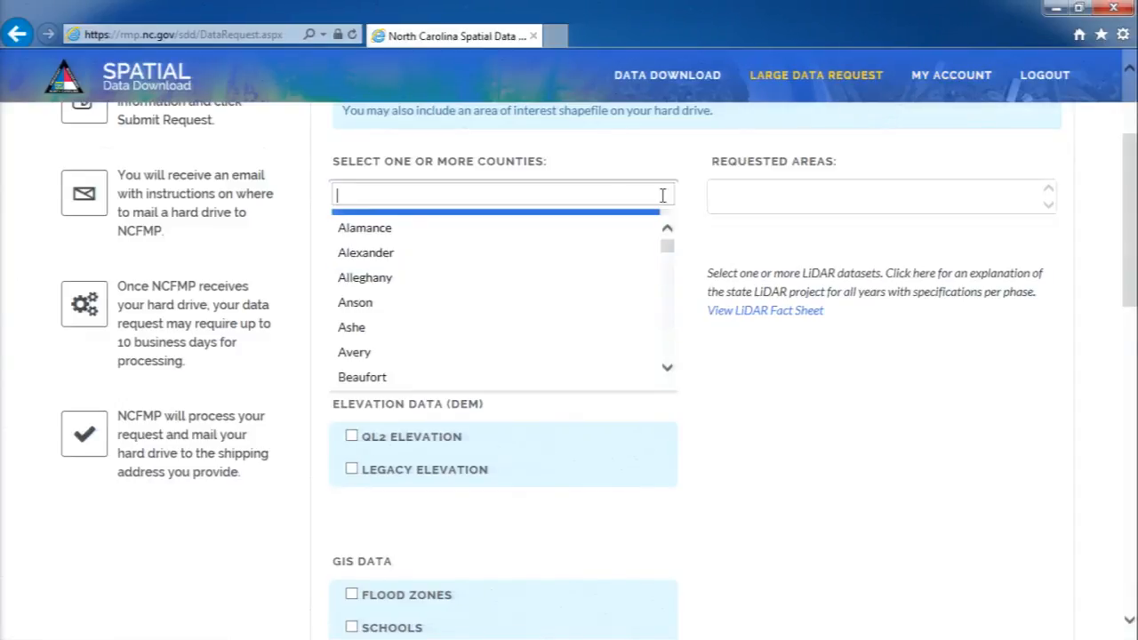
pyautogui.click(466, 234)
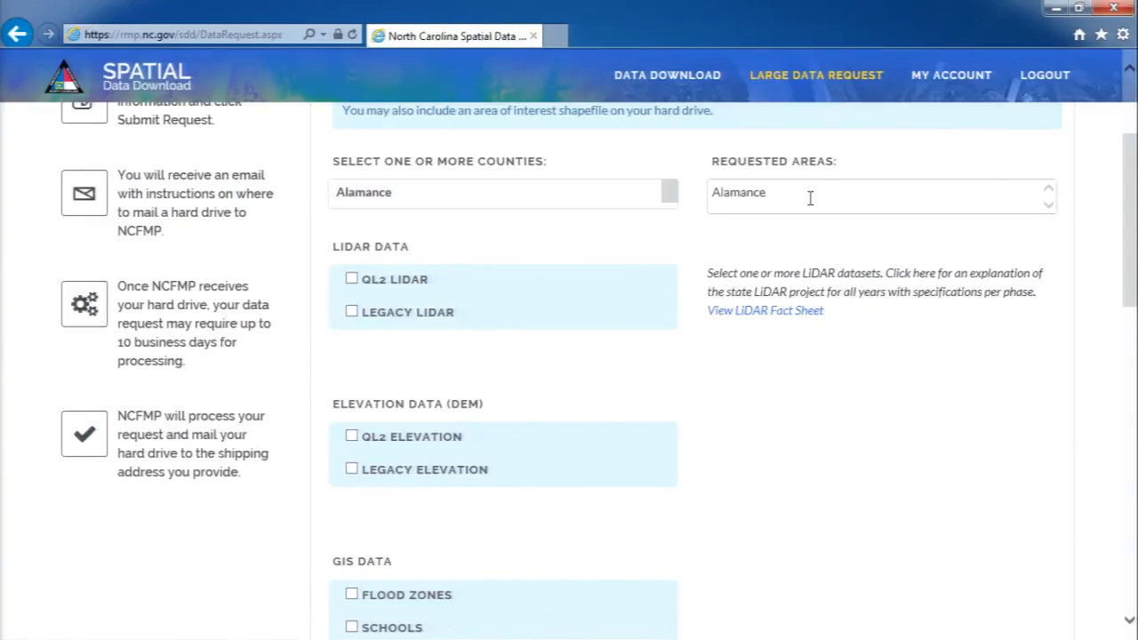
# Add Orange as a second county to the requested areas.
pyautogui.click(669, 204)
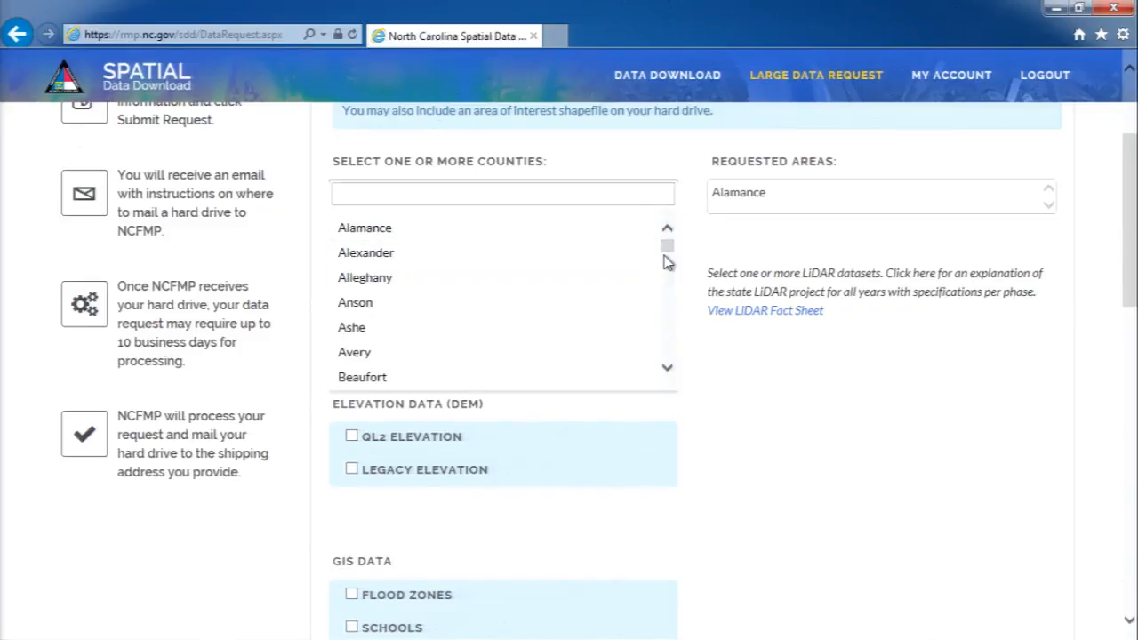
pyautogui.moveTo(668, 250); pyautogui.dragTo(650, 317)
pyautogui.scroll(-2, 650, 317)
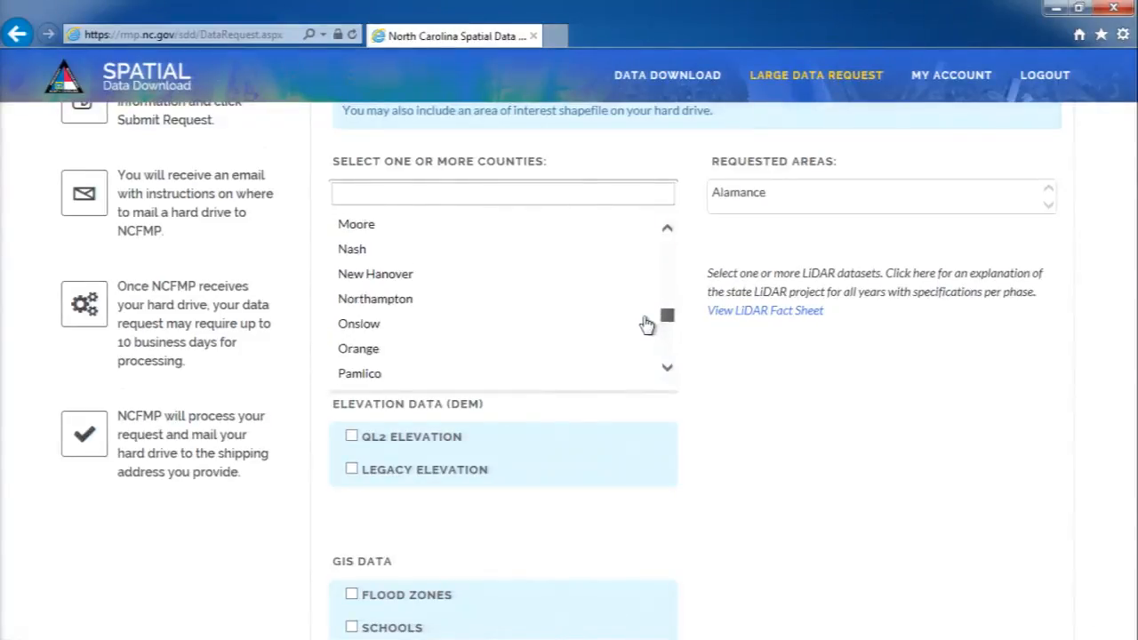
pyautogui.click(380, 353)
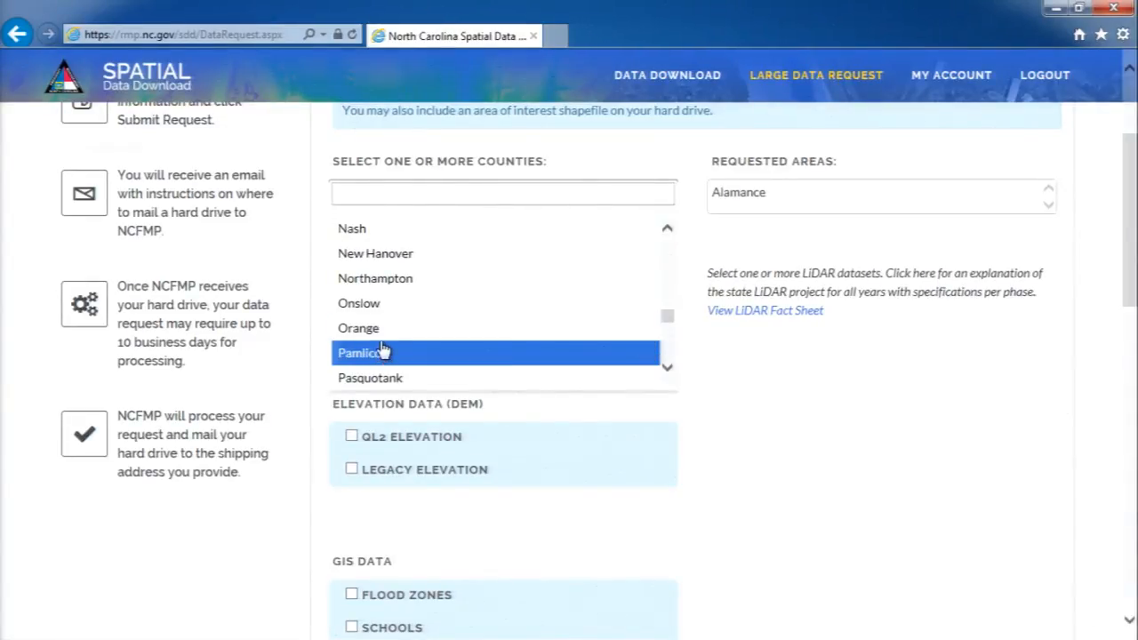
pyautogui.click(385, 335)
pyautogui.click(385, 338)
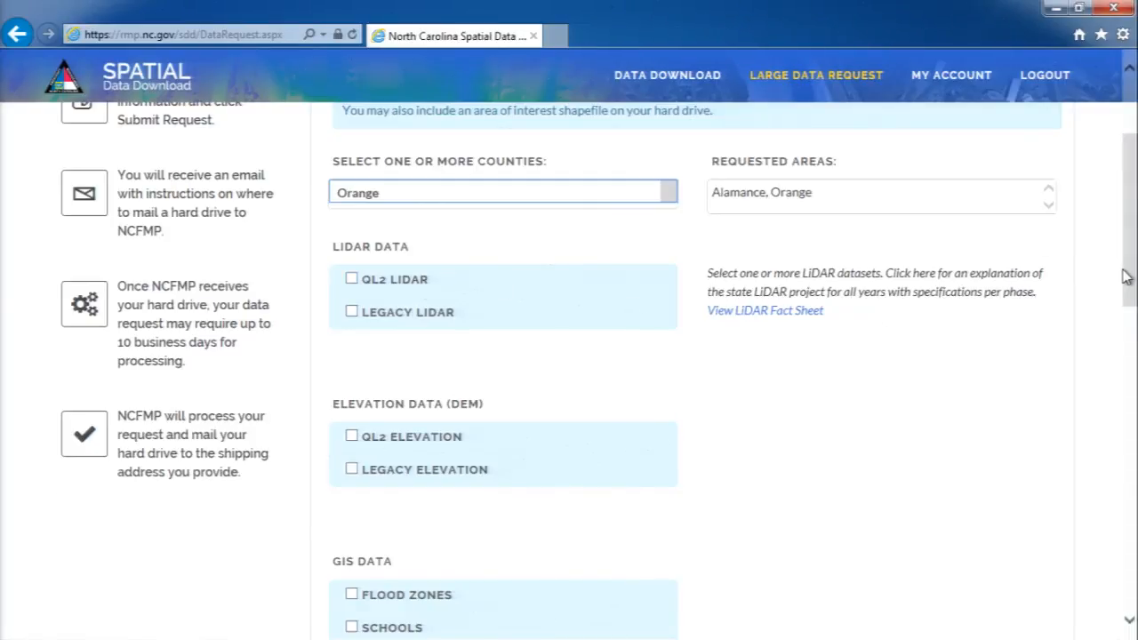
# Try to submit the large data request without a data return address.
pyautogui.moveTo(1125, 278); pyautogui.dragTo(1095, 383)
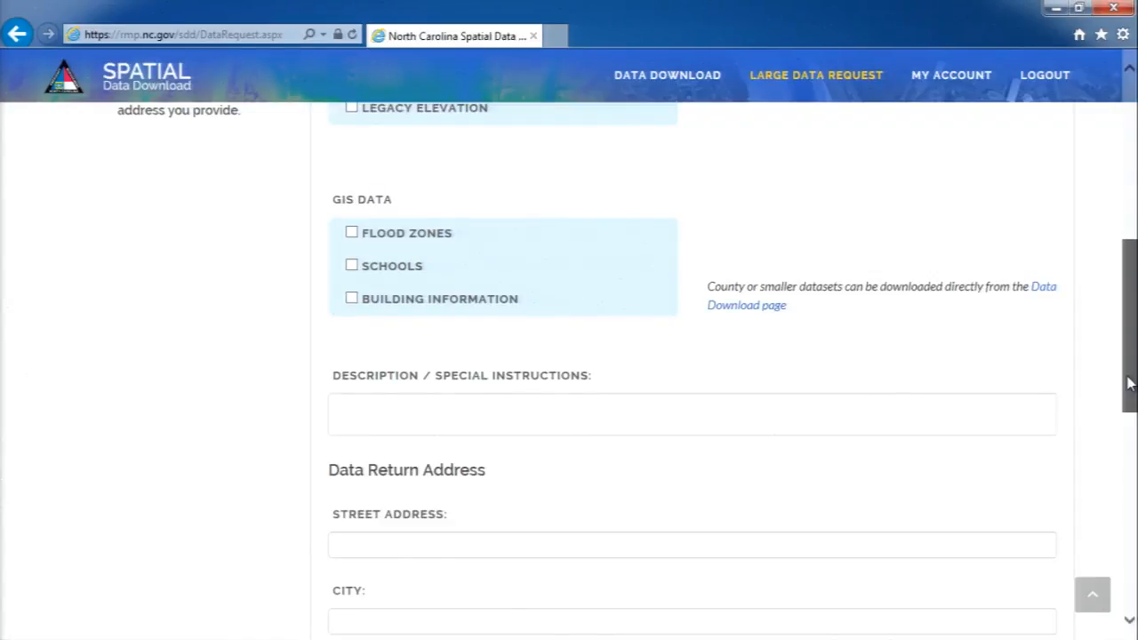
pyautogui.moveTo(1127, 382); pyautogui.dragTo(950, 474)
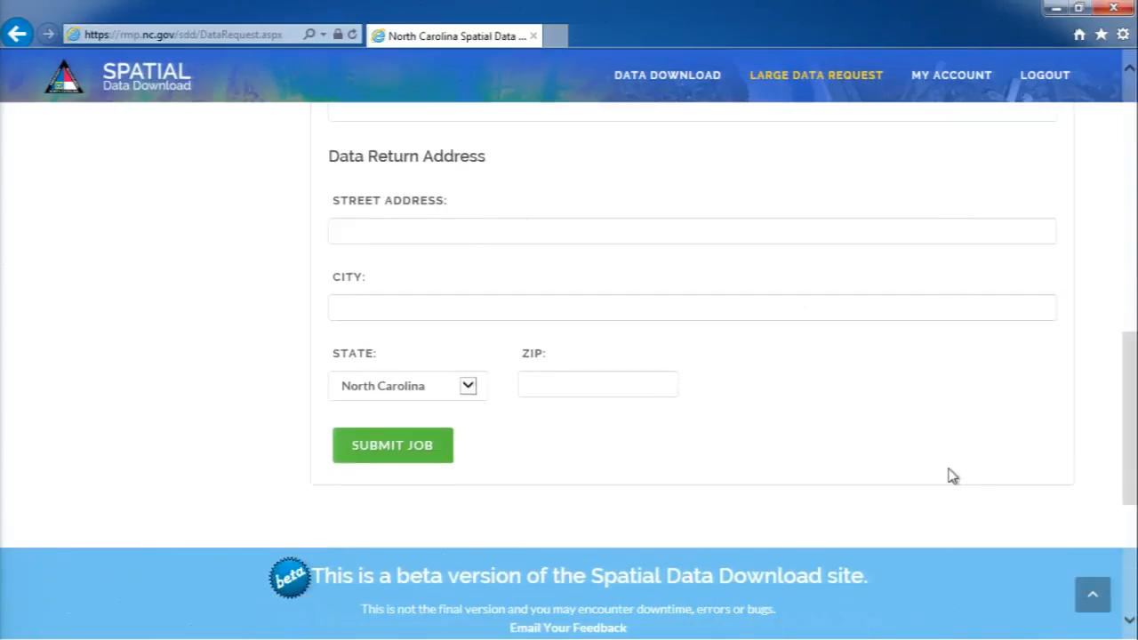
pyautogui.click(419, 456)
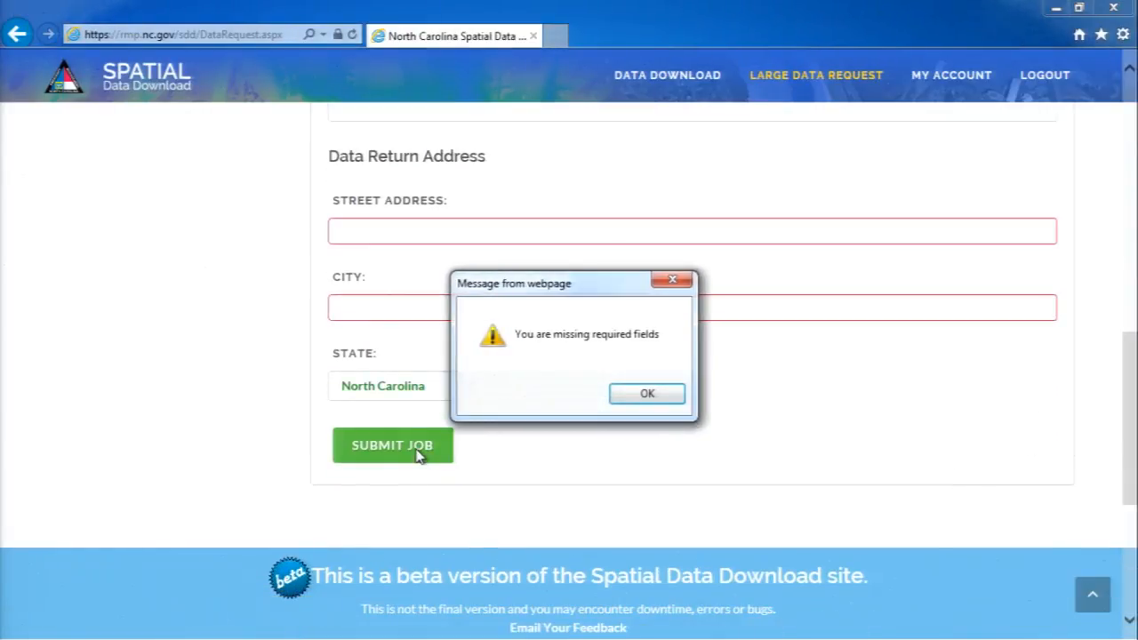
pyautogui.click(645, 396)
# Fill in the street address, city and ZIP code for the data return, and submit the large data request.
pyautogui.click(347, 238)
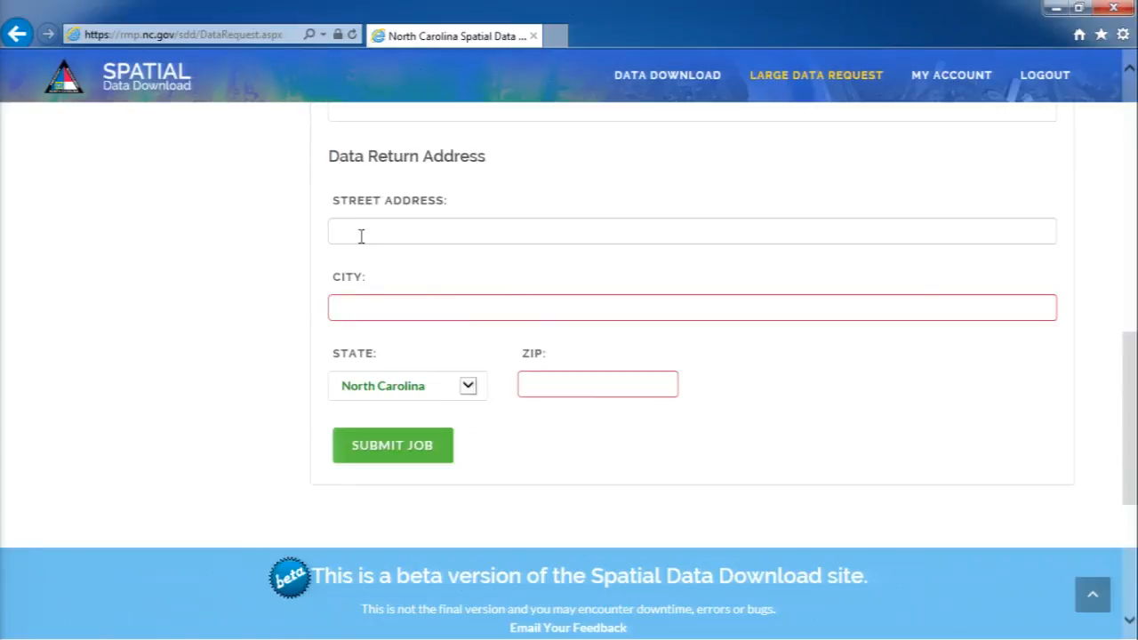
pyautogui.write('Sp')
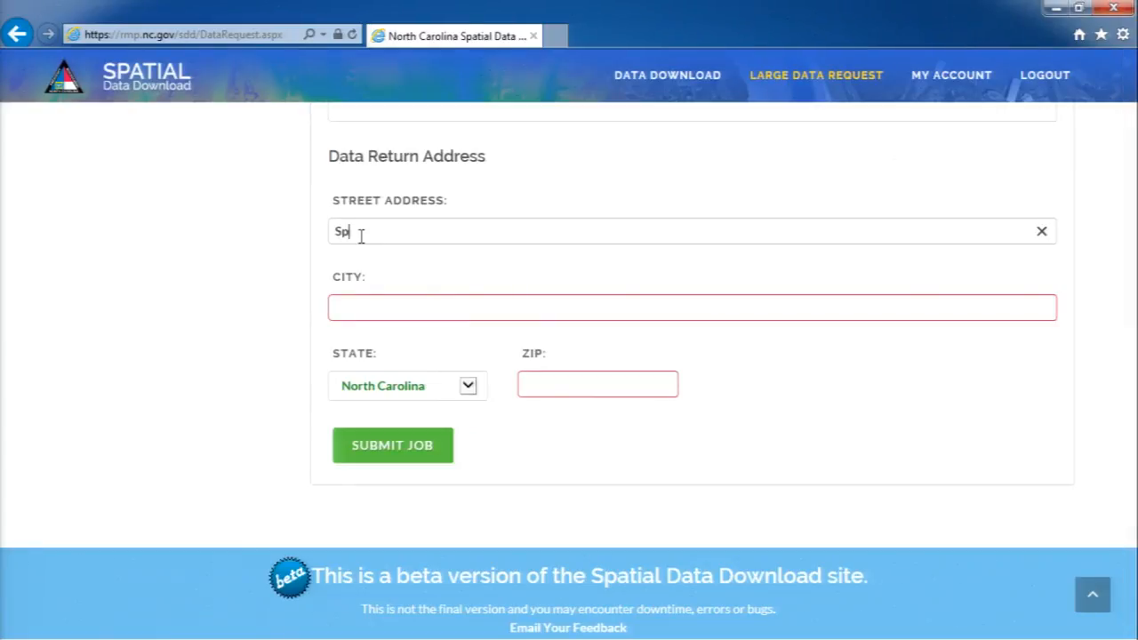
pyautogui.press('BackSpace')
pyautogui.write('ome Road')
pyautogui.press('Tab')
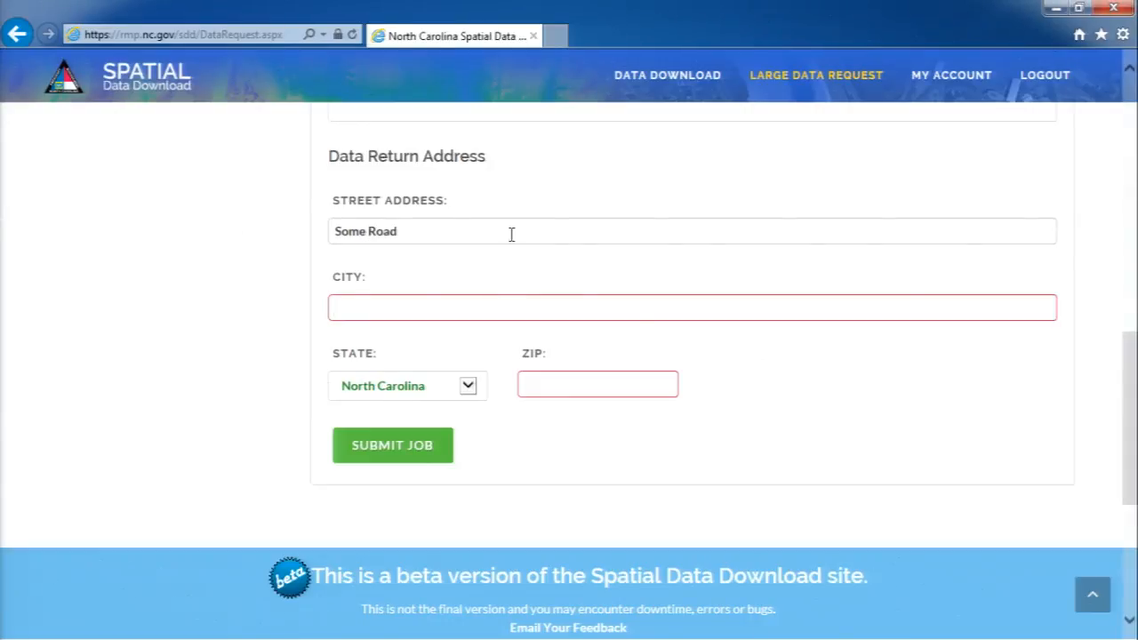
pyautogui.write('Sometown')
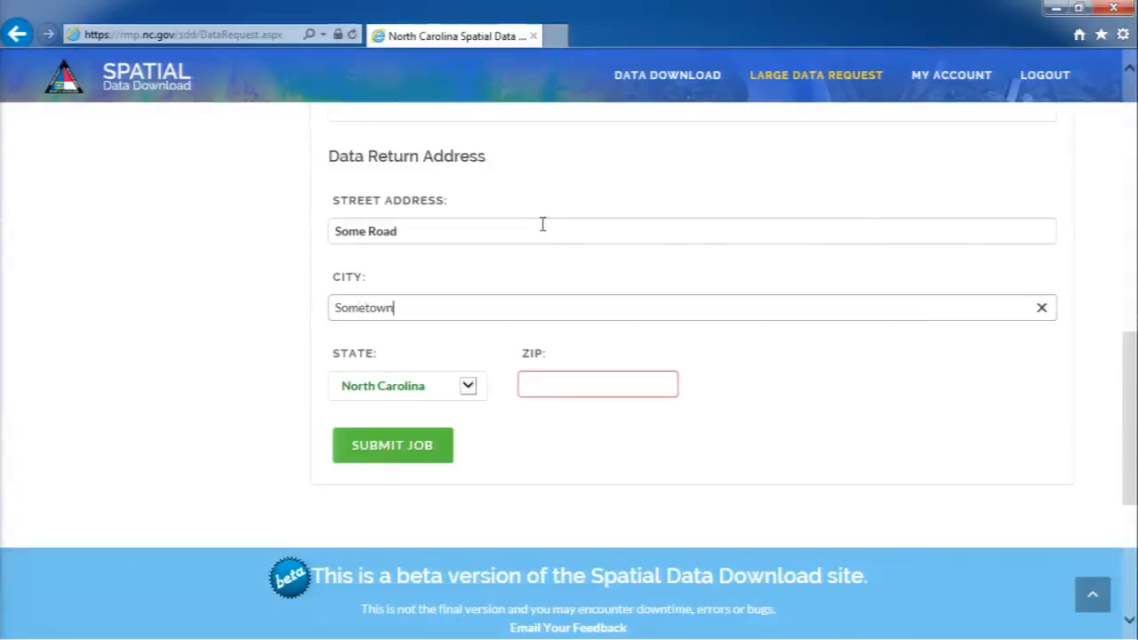
pyautogui.click(545, 388)
pyautogui.write('12345')
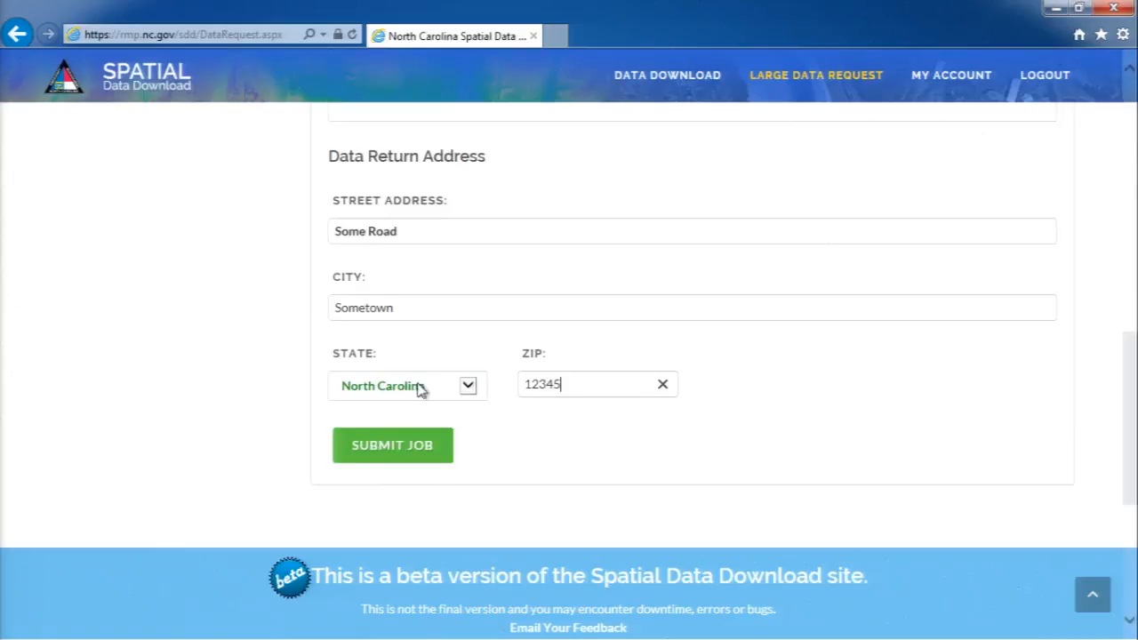
pyautogui.click(398, 457)
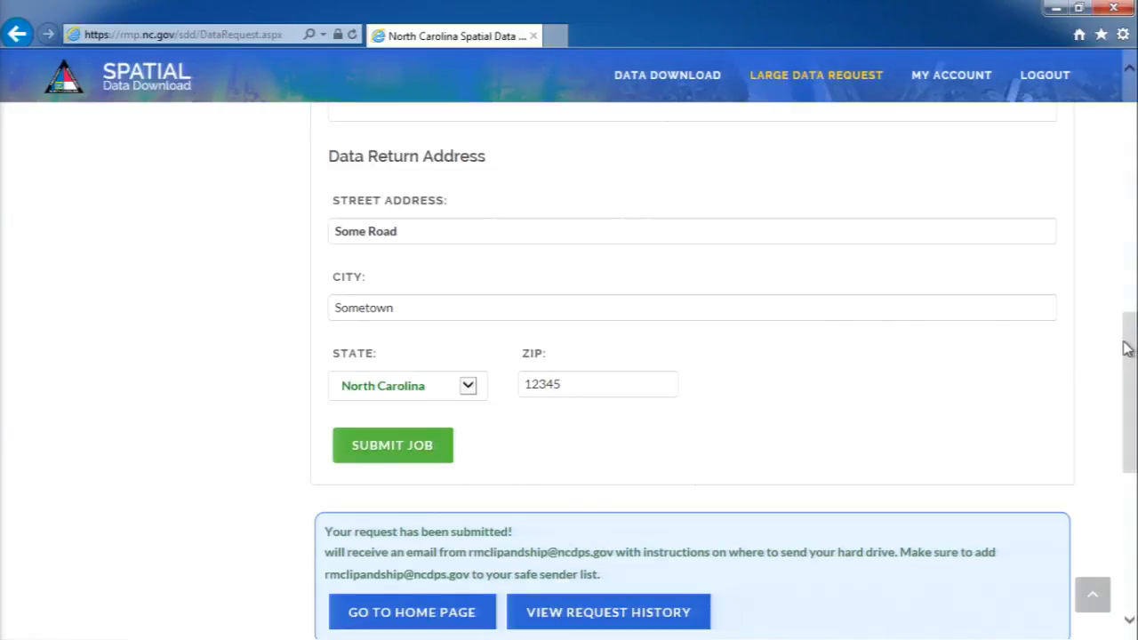
# Open the request history and save the data file of the completed QL2 LiDAR request for Wilson County.
pyautogui.moveTo(1127, 349); pyautogui.dragTo(1118, 394)
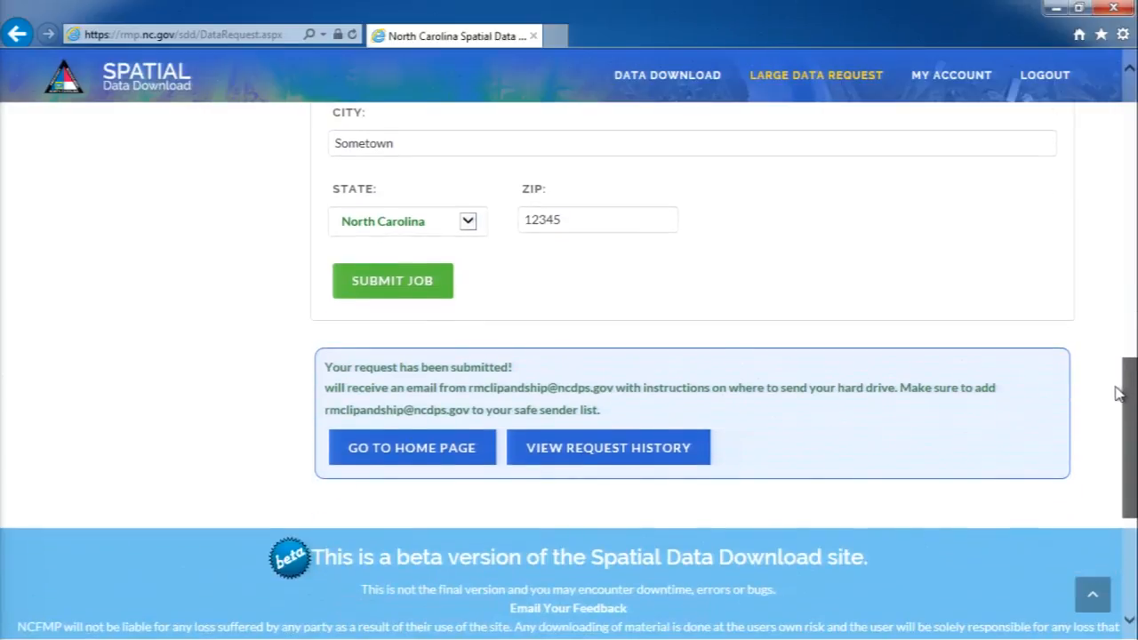
pyautogui.scroll(2, 720, 507)
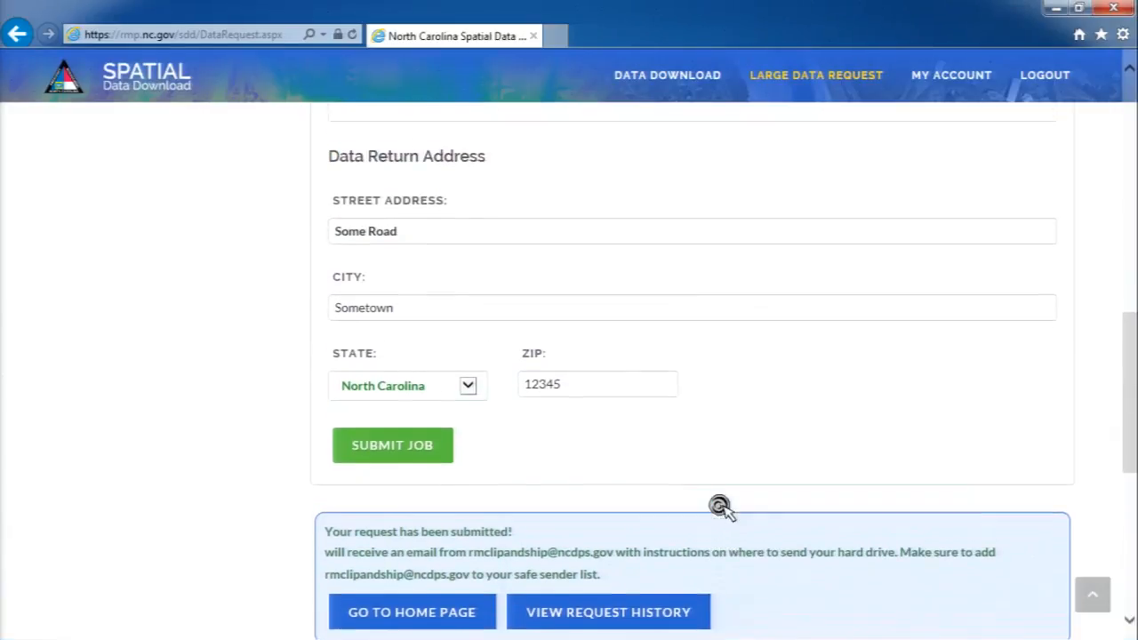
pyautogui.scroll(5, 720, 507)
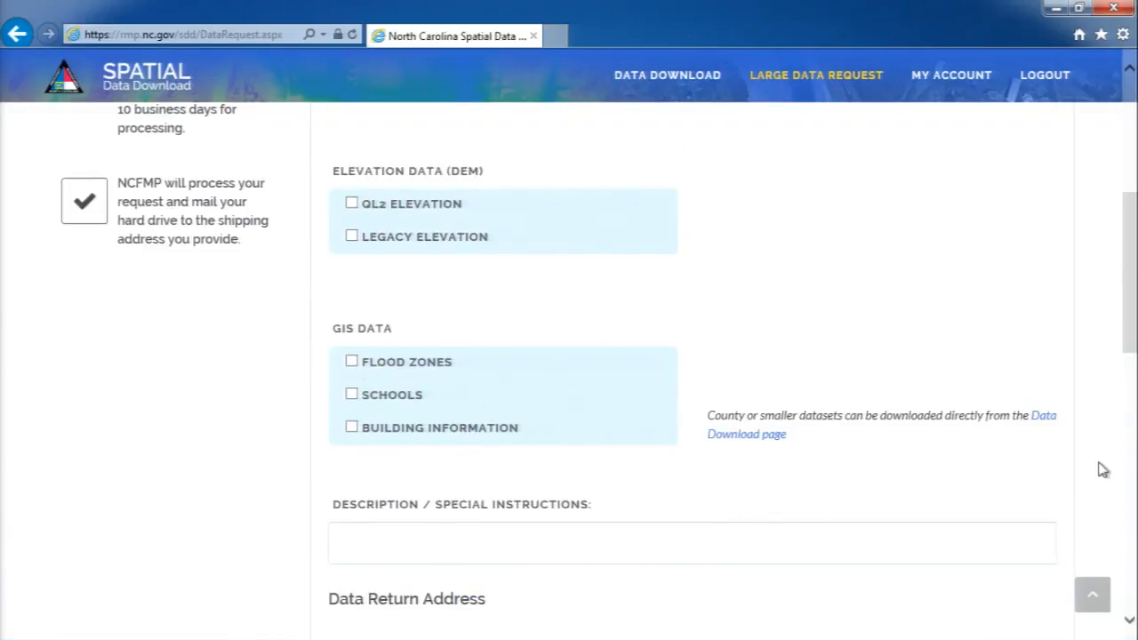
pyautogui.moveTo(1127, 339); pyautogui.dragTo(1122, 483)
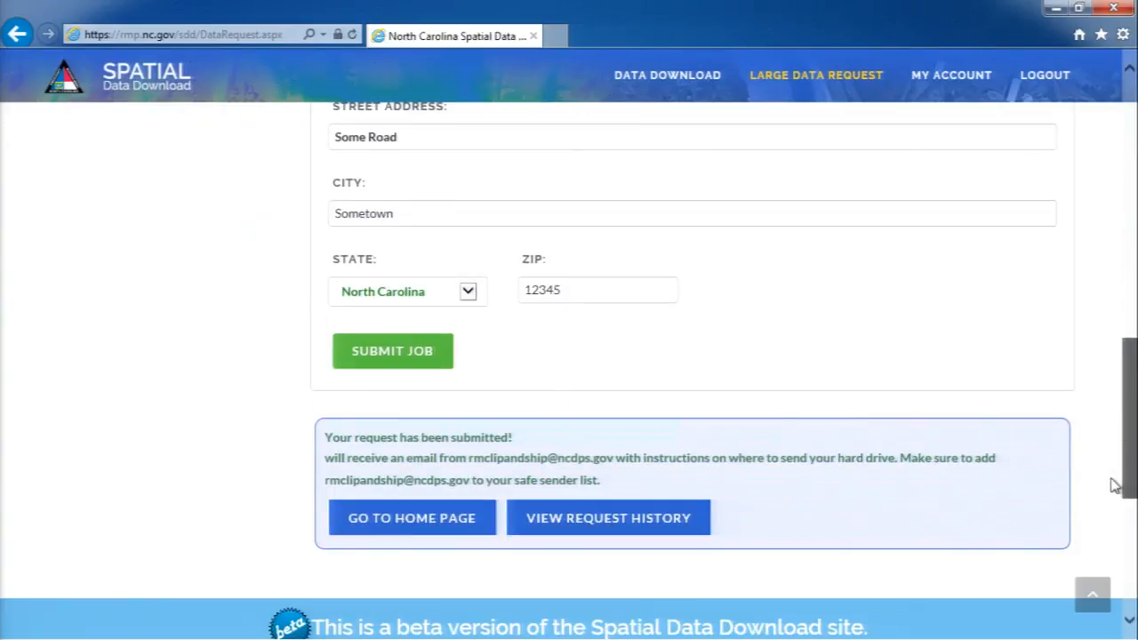
pyautogui.click(595, 525)
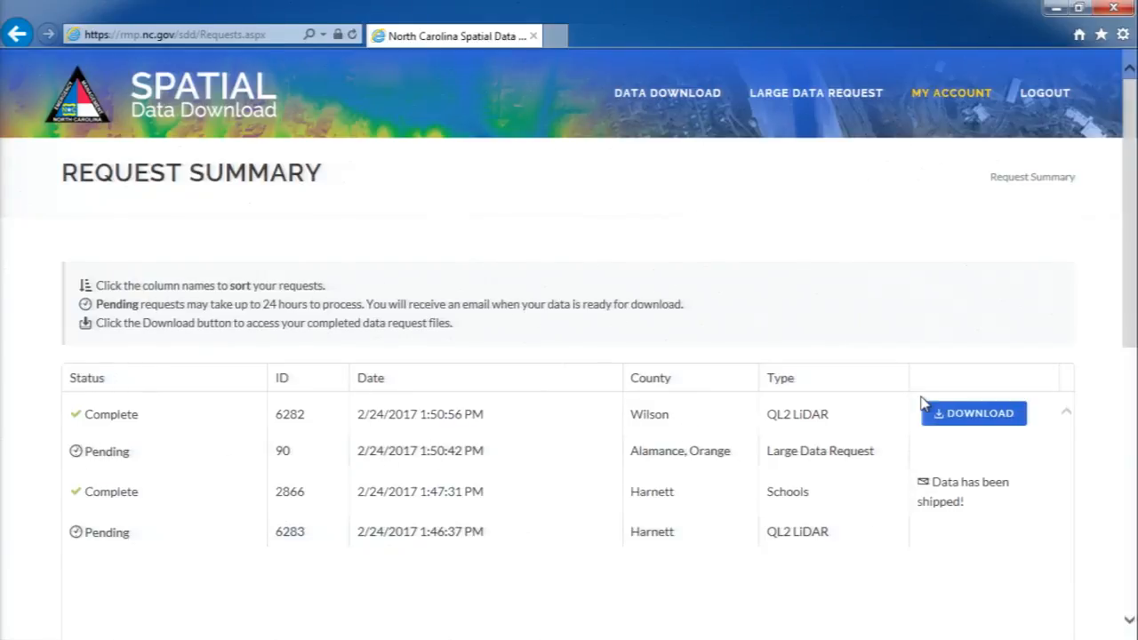
pyautogui.click(971, 414)
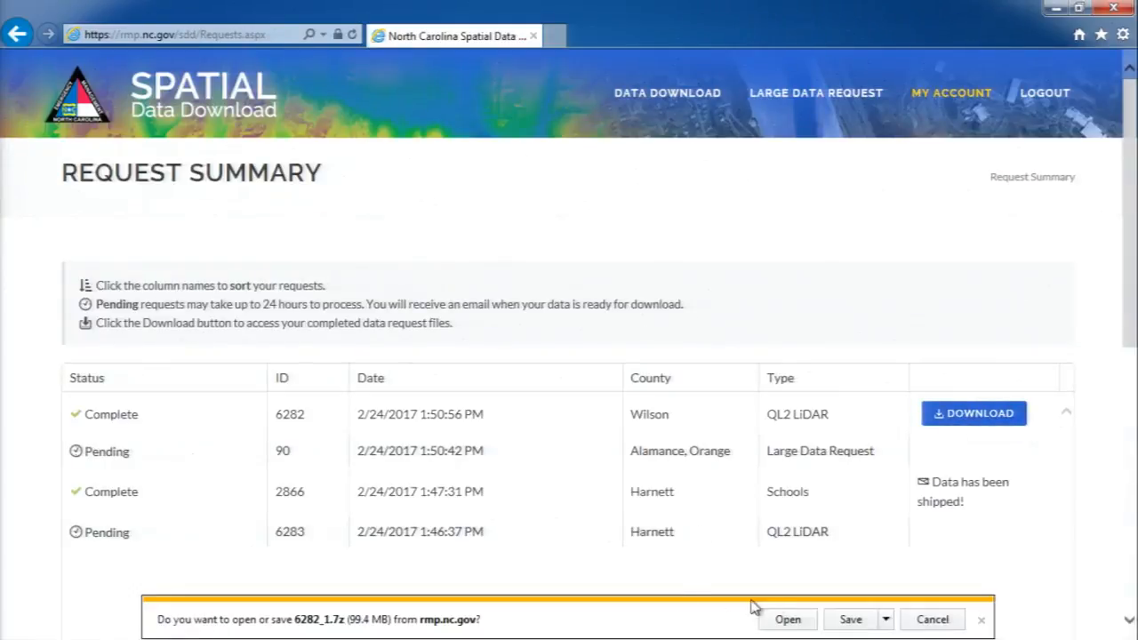
pyautogui.click(849, 620)
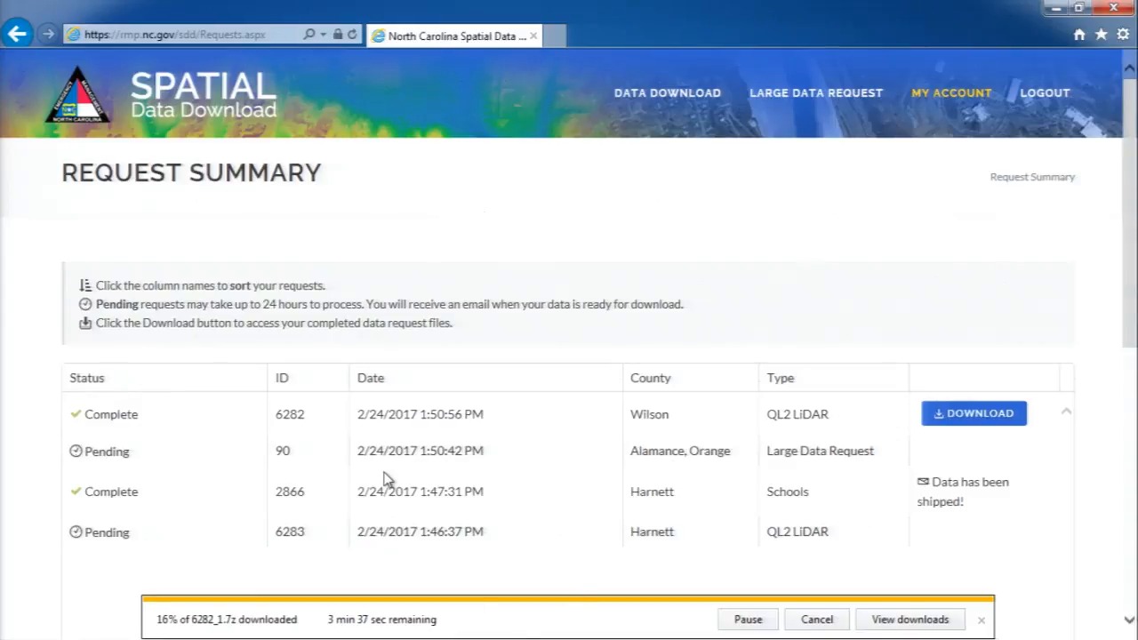
# Go to the data download page and cancel the running download of the 6282_1.7z file.
pyautogui.moveTo(384, 489); pyautogui.dragTo(356, 341)
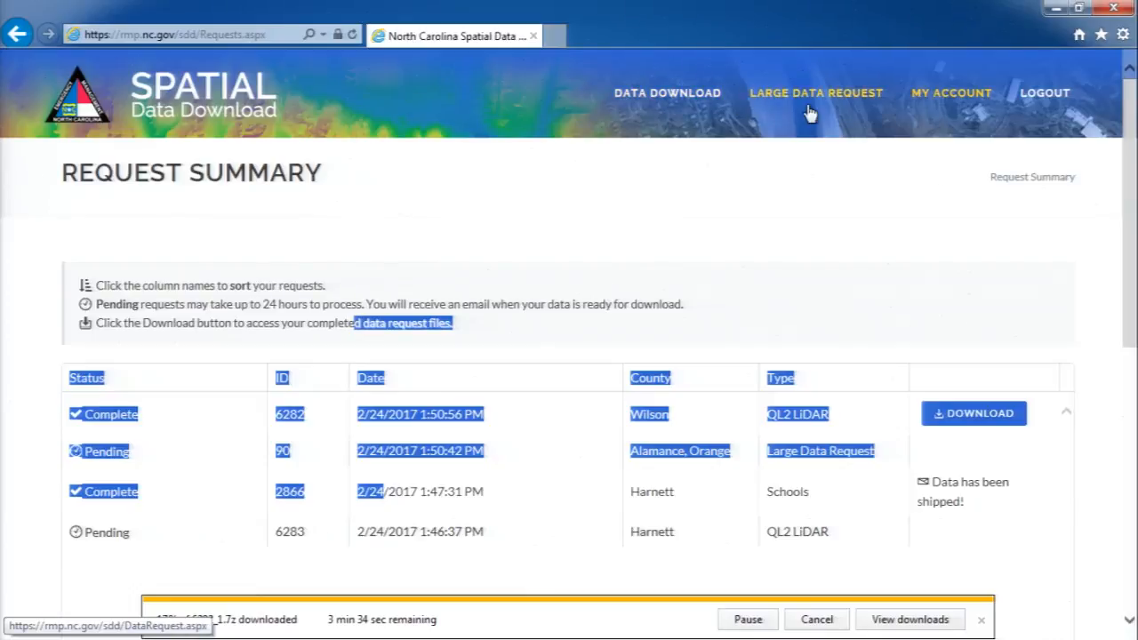
pyautogui.click(694, 101)
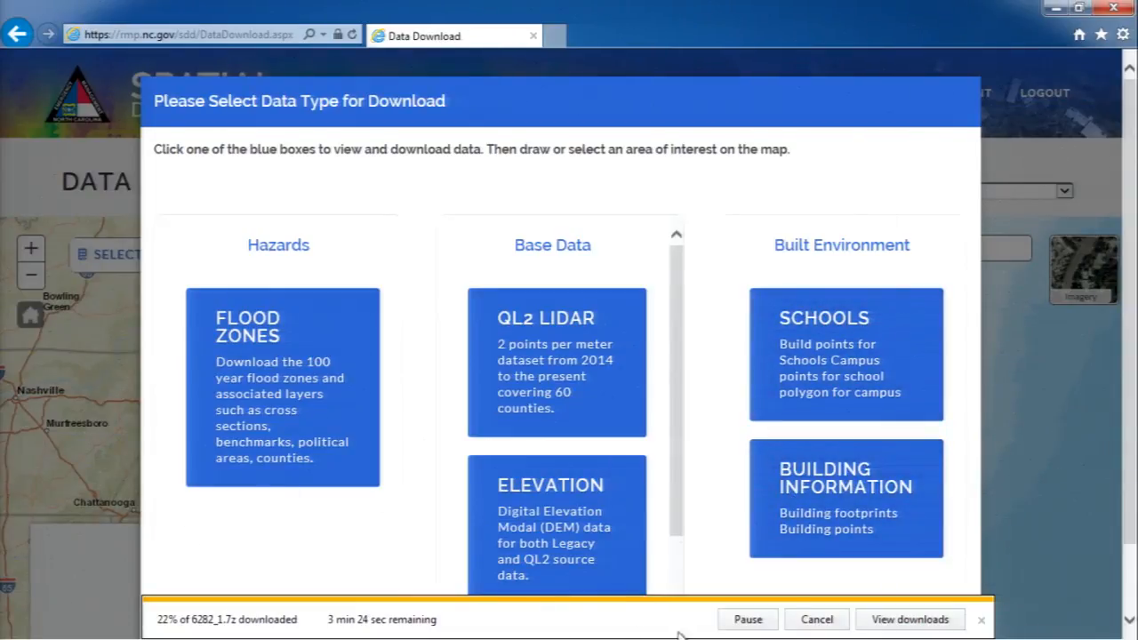
pyautogui.click(816, 619)
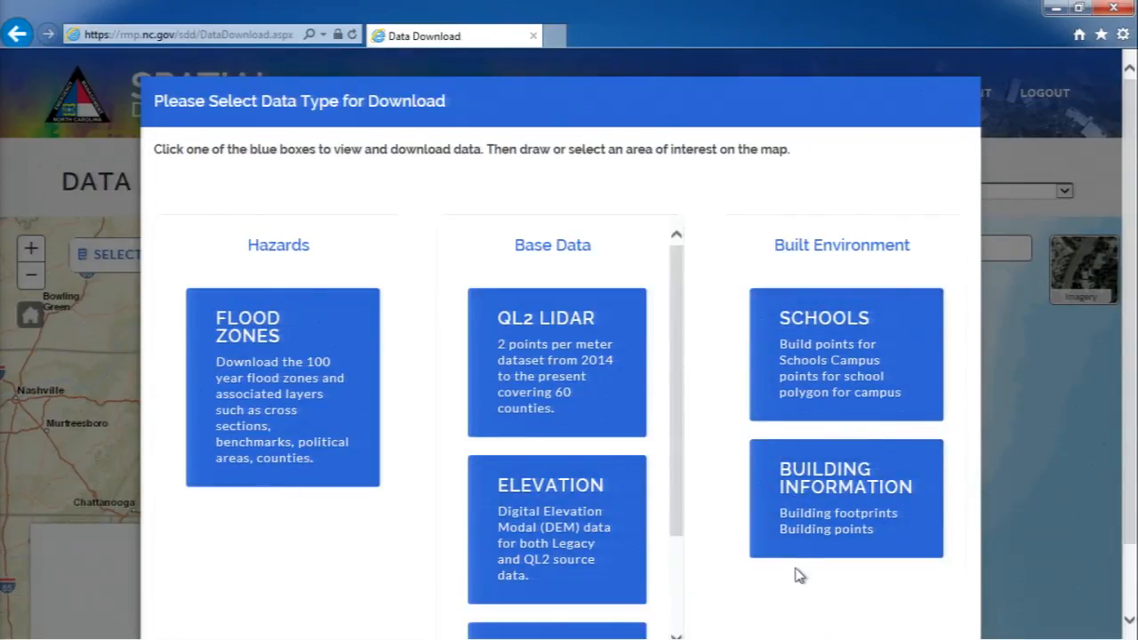
# Choose QL2 LiDAR as the data type and view its county coverage map and phase legend.
pyautogui.click(581, 419)
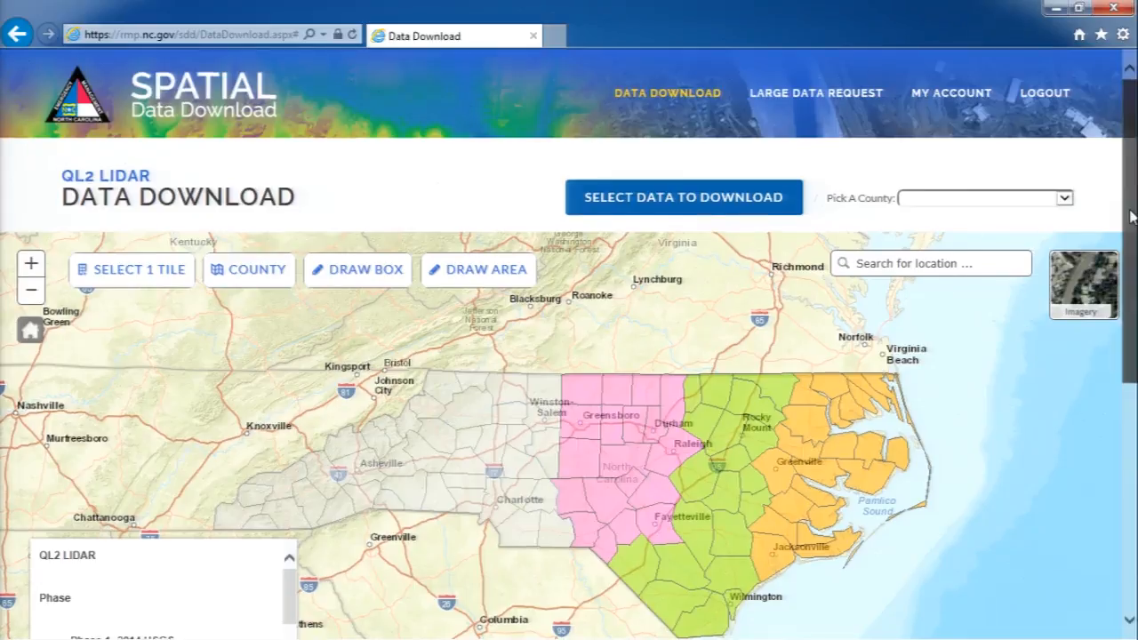
pyautogui.scroll(-2, 1126, 231)
pyautogui.scroll(-1, 1122, 252)
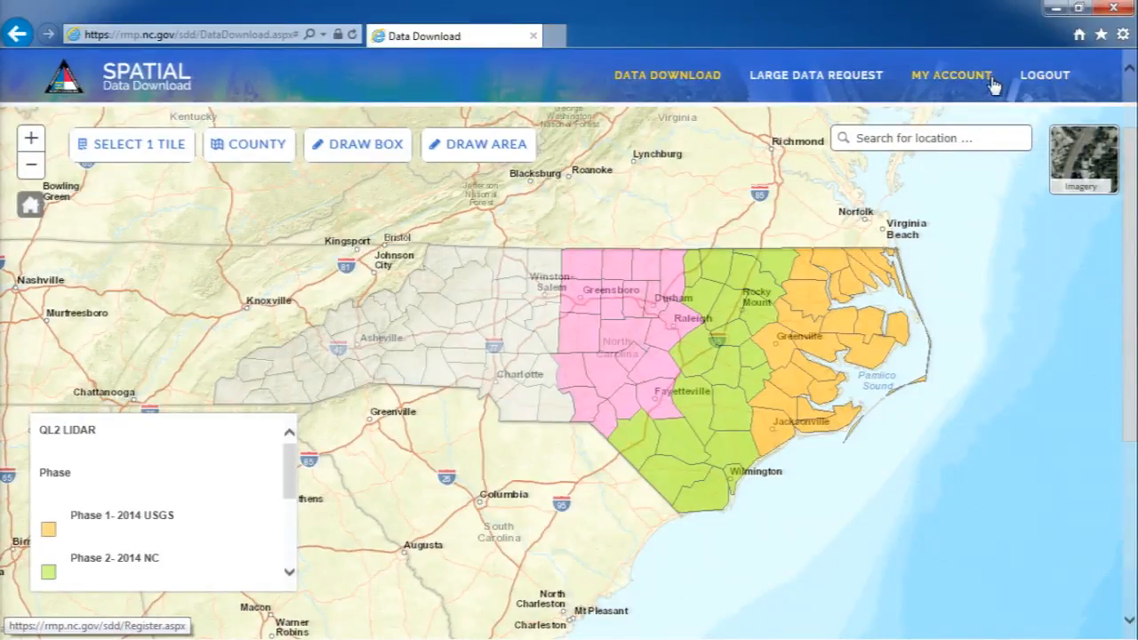
# Open the account information page to view the registration details, leaving the form unedited.
pyautogui.moveTo(968, 83)
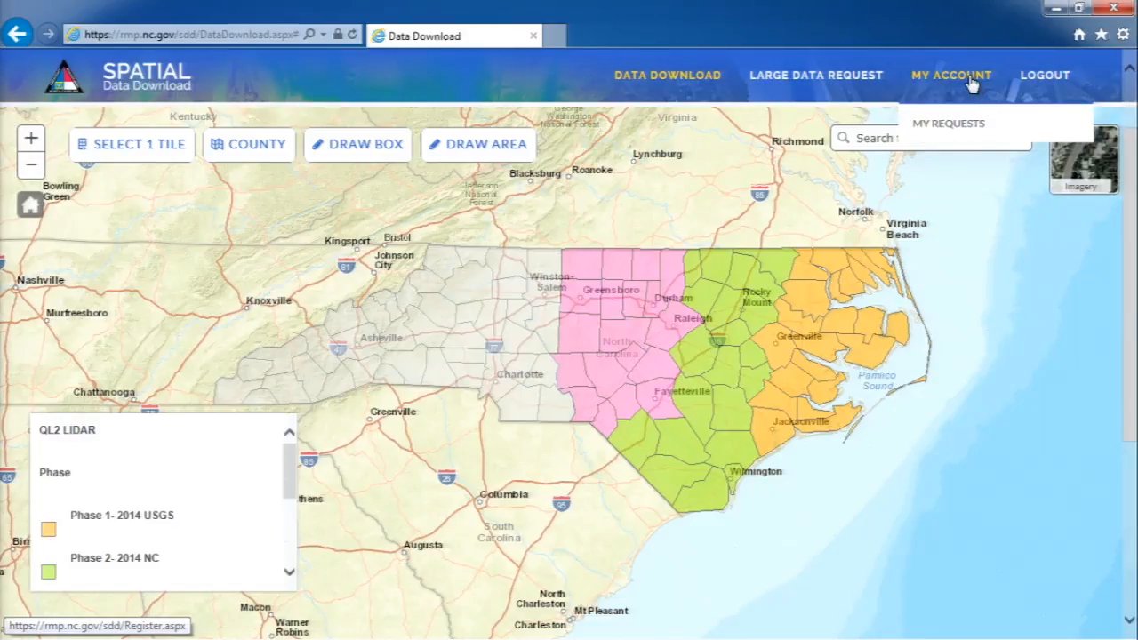
pyautogui.rightClick(971, 82)
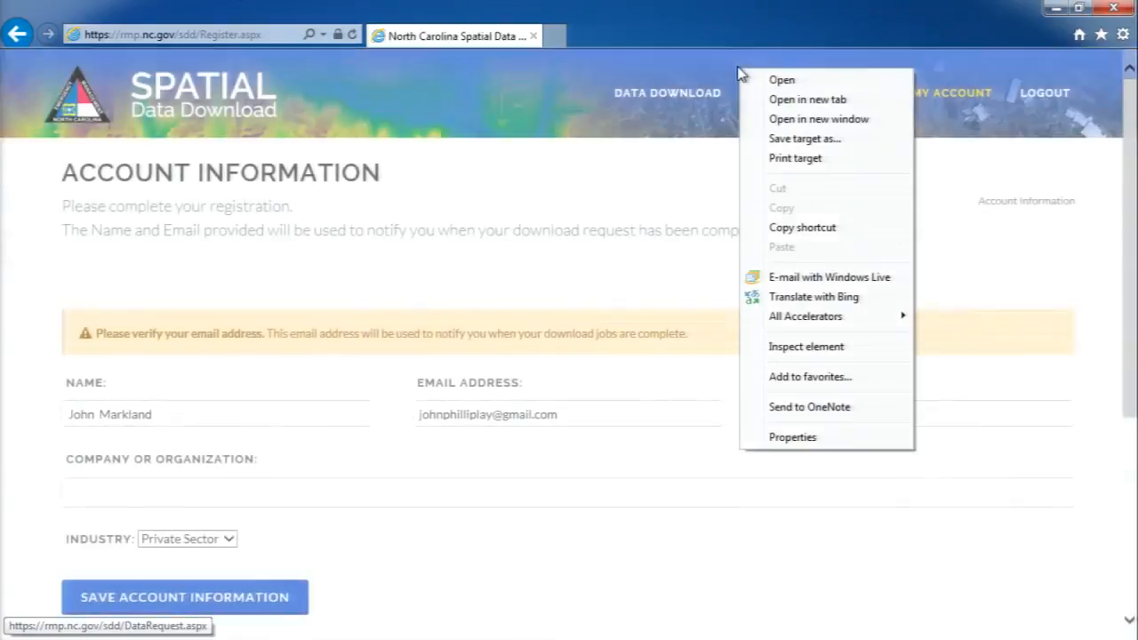
pyautogui.rightClick(665, 190)
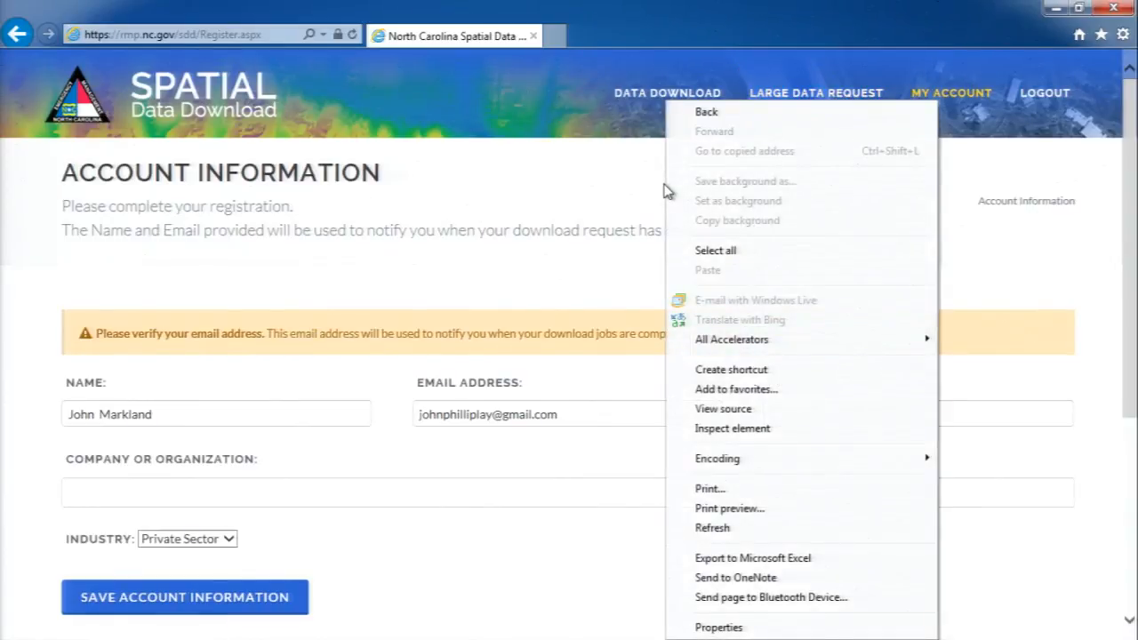
pyautogui.click(966, 278)
# Check the request summary of the account and return to the site's data download page.
pyautogui.moveTo(944, 102)
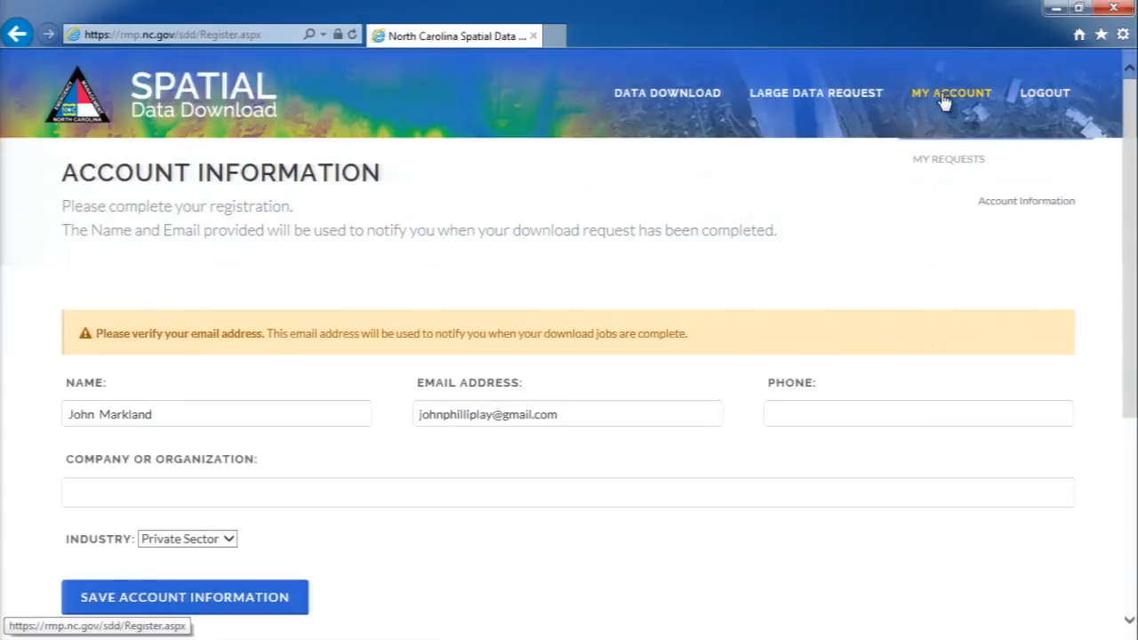
pyautogui.click(953, 162)
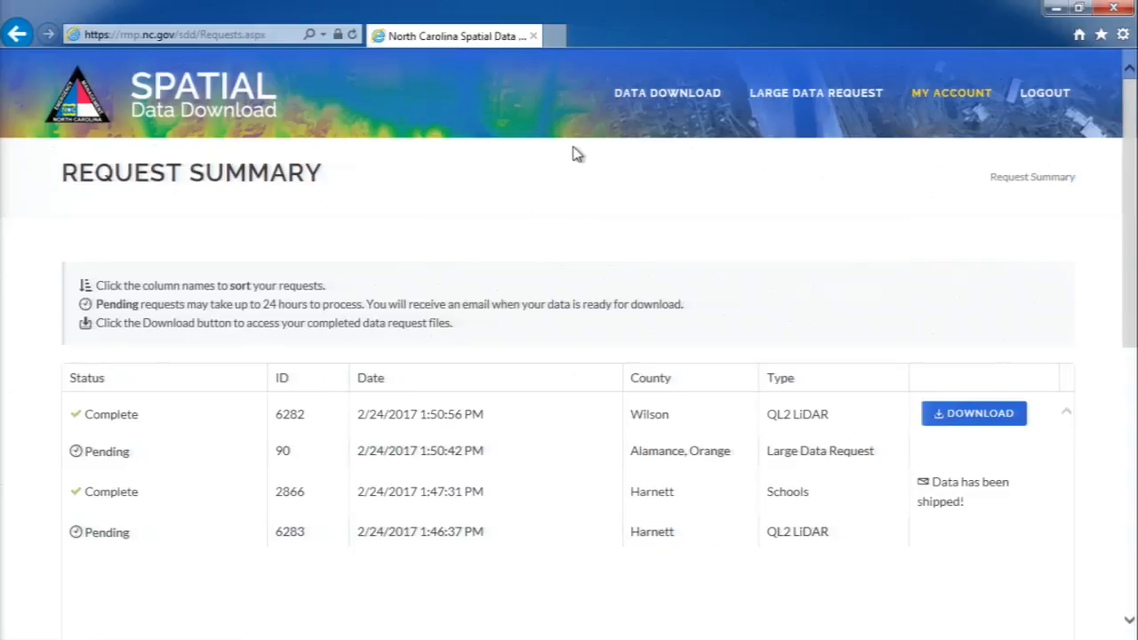
pyautogui.click(236, 110)
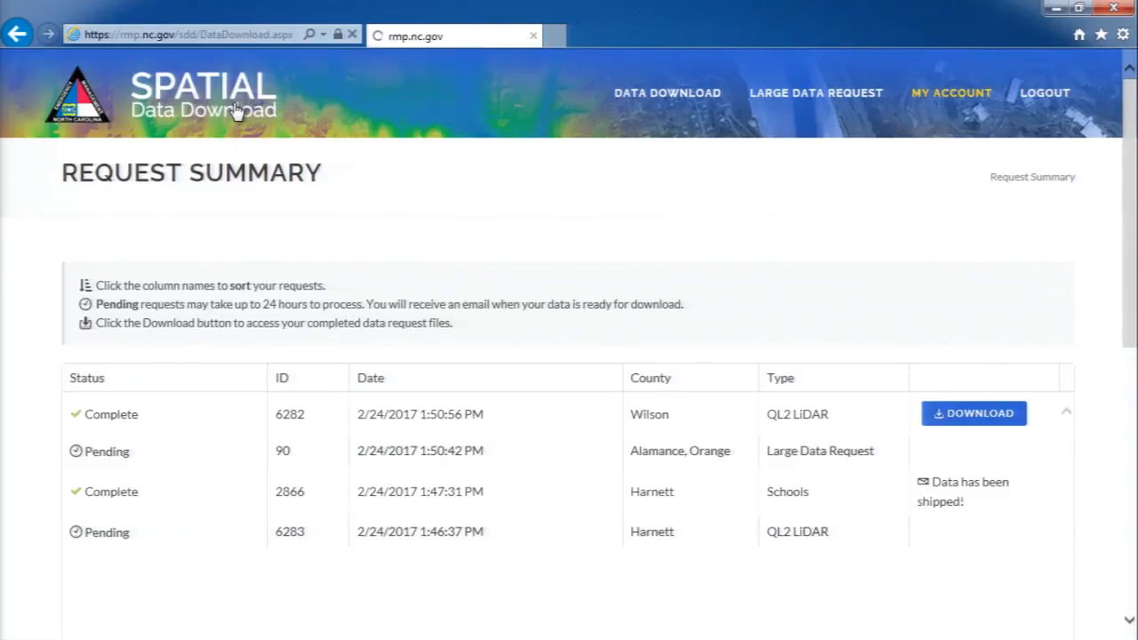